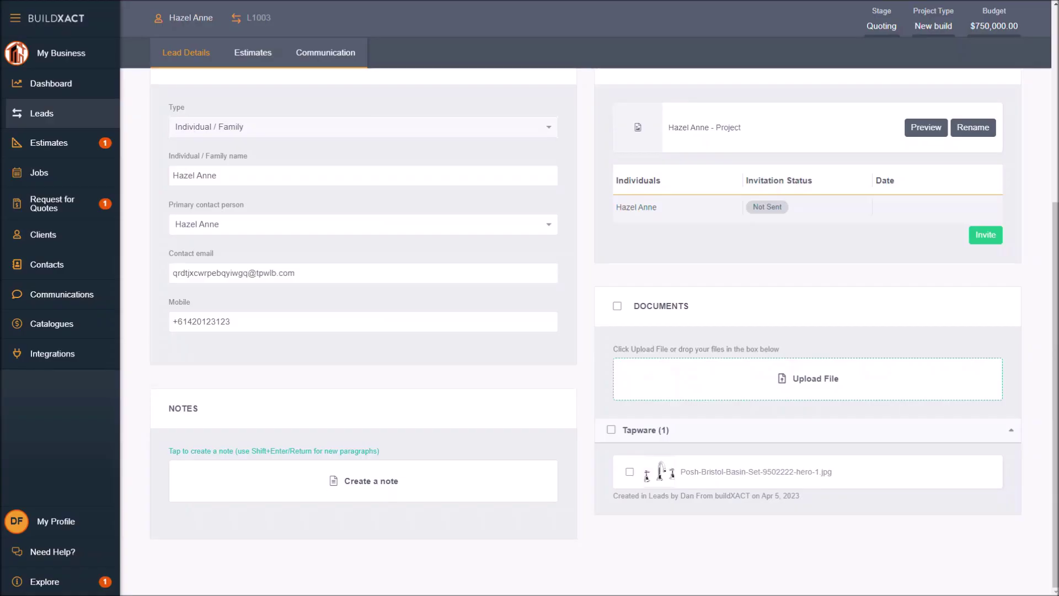
Review the Q1099 estimate from the lead's estimates list, then return to lead L1003
scroll(792, 334, up, 1)
scroll(790, 330, up, 2)
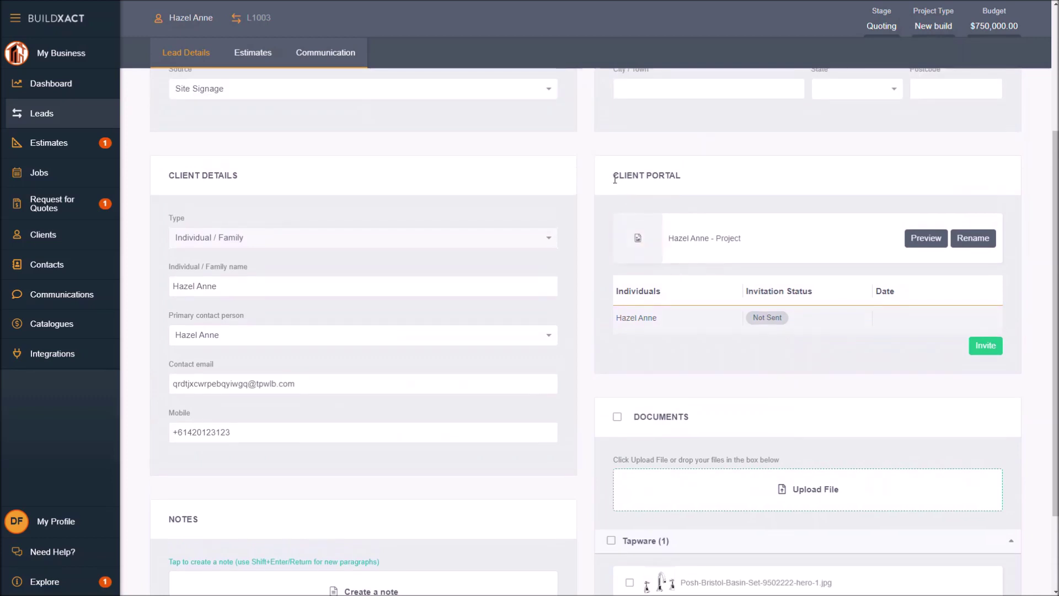
drag(615, 179, 314, 78)
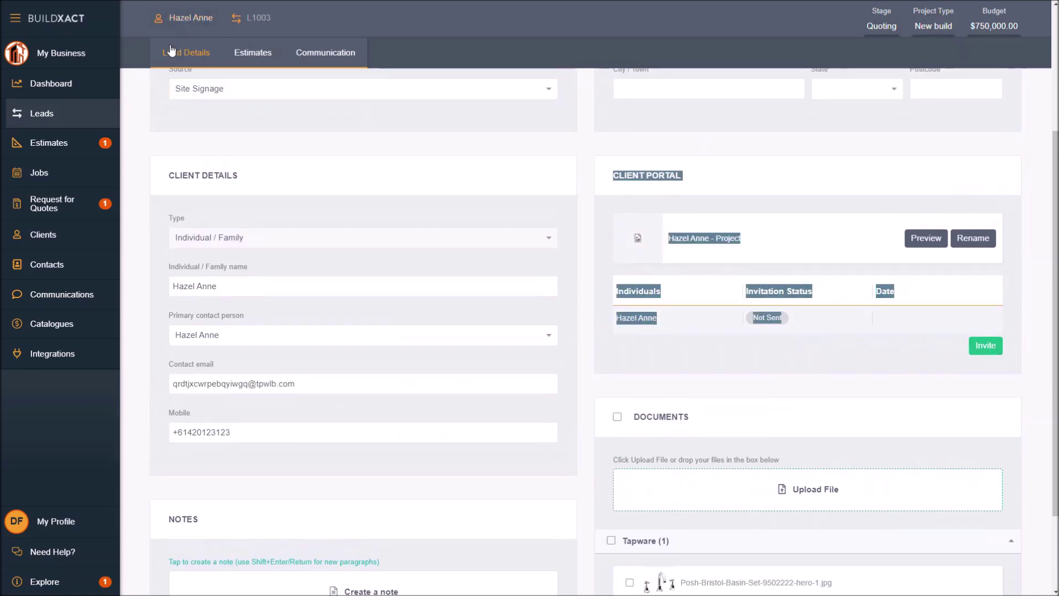
click(263, 59)
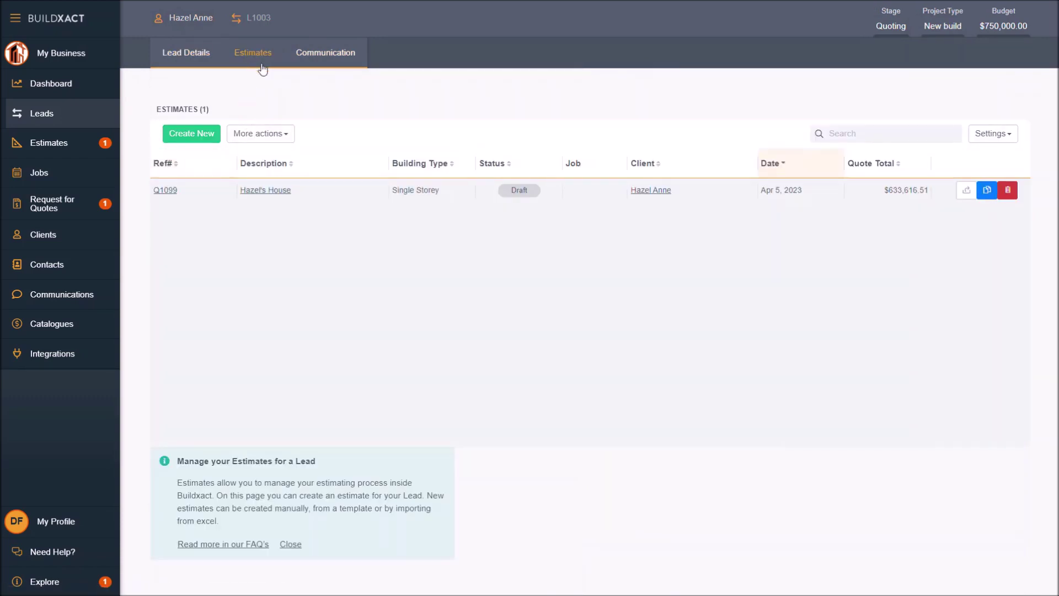
click(171, 192)
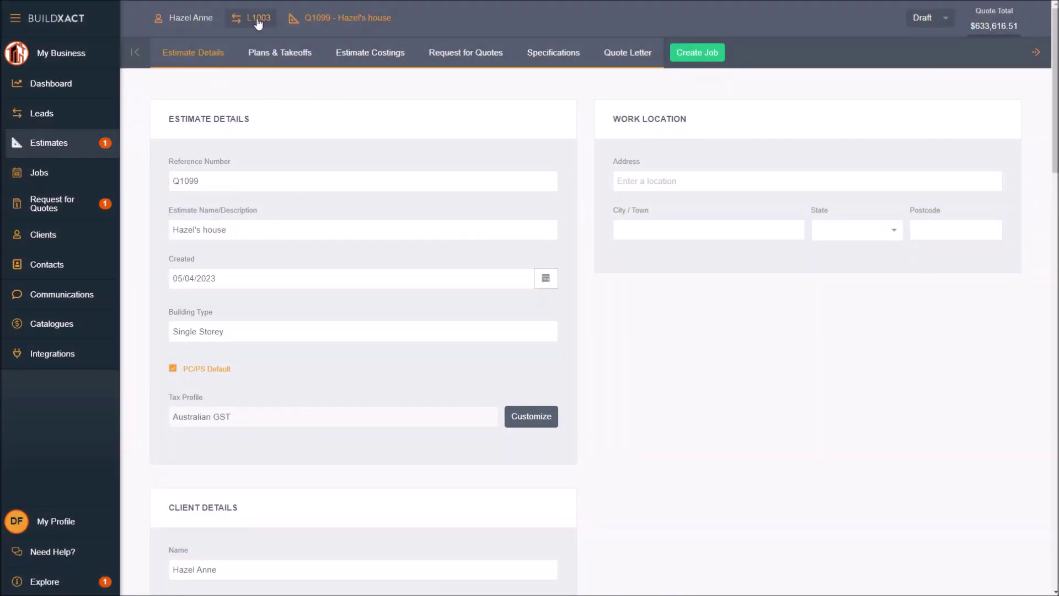
scroll(428, 359, down, 4)
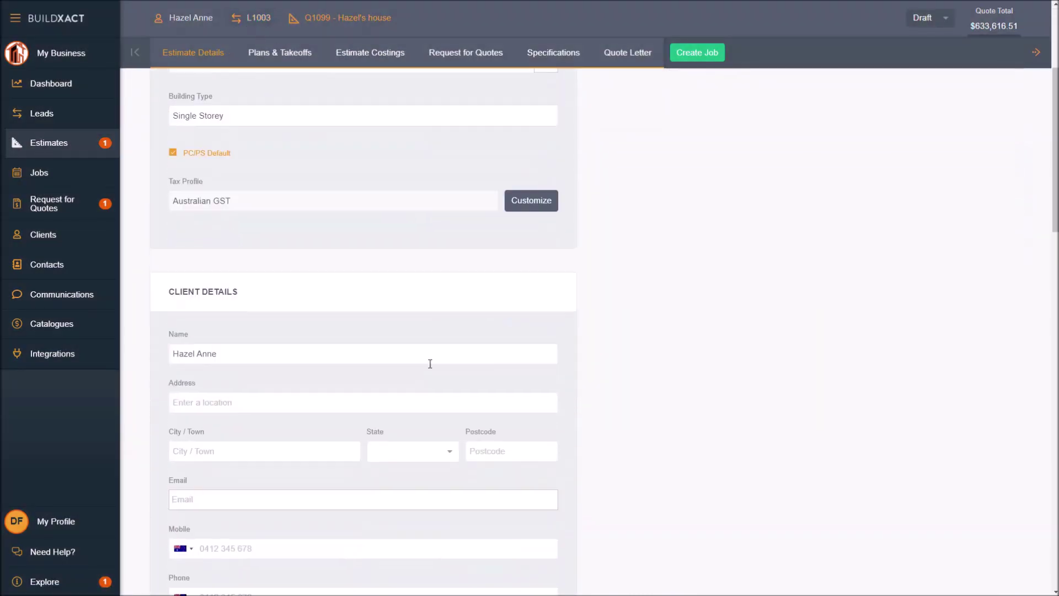
scroll(429, 363, down, 10)
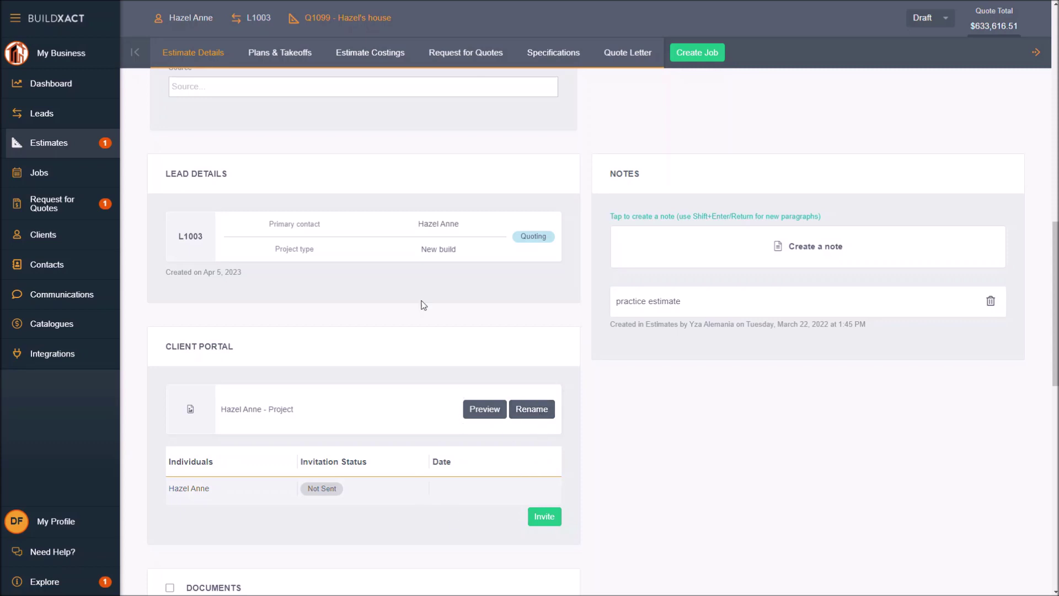
click(257, 23)
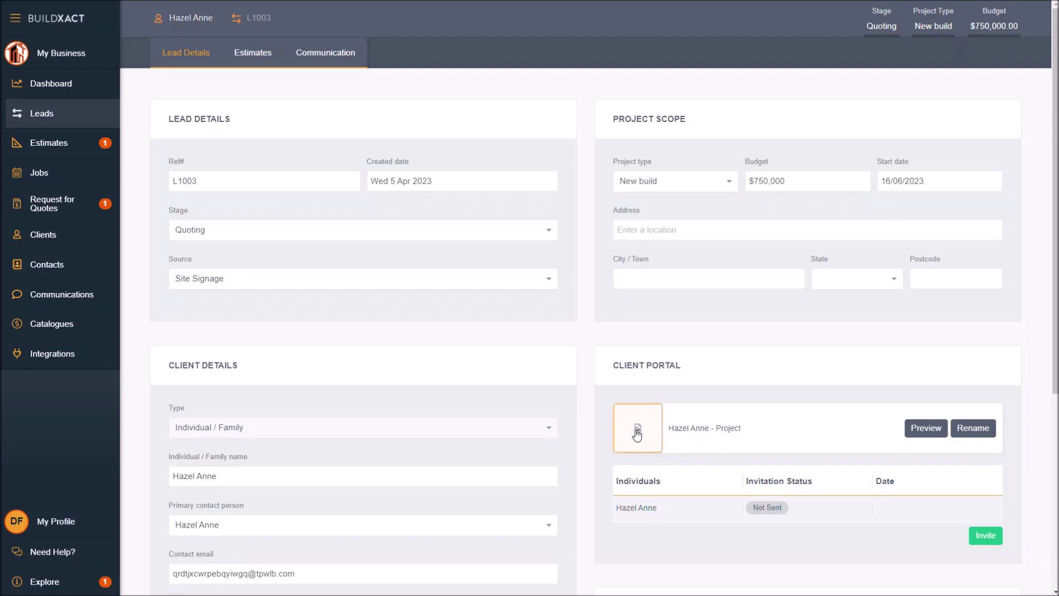
Rename the client portal project to the client's name followed by 's House, removing '- Project'
scroll(777, 424, down, 1)
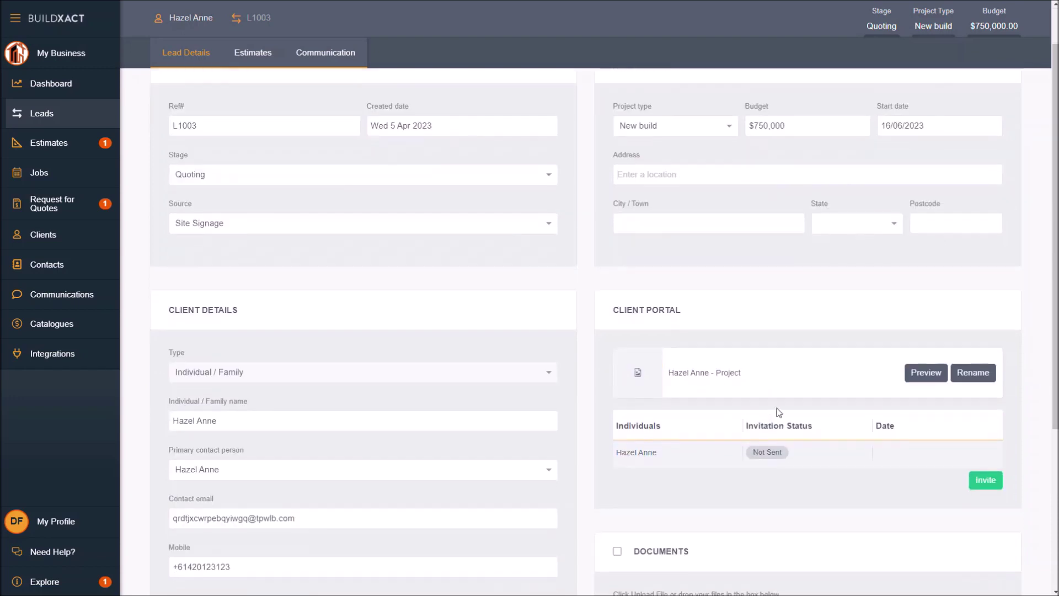
click(972, 372)
click(722, 373)
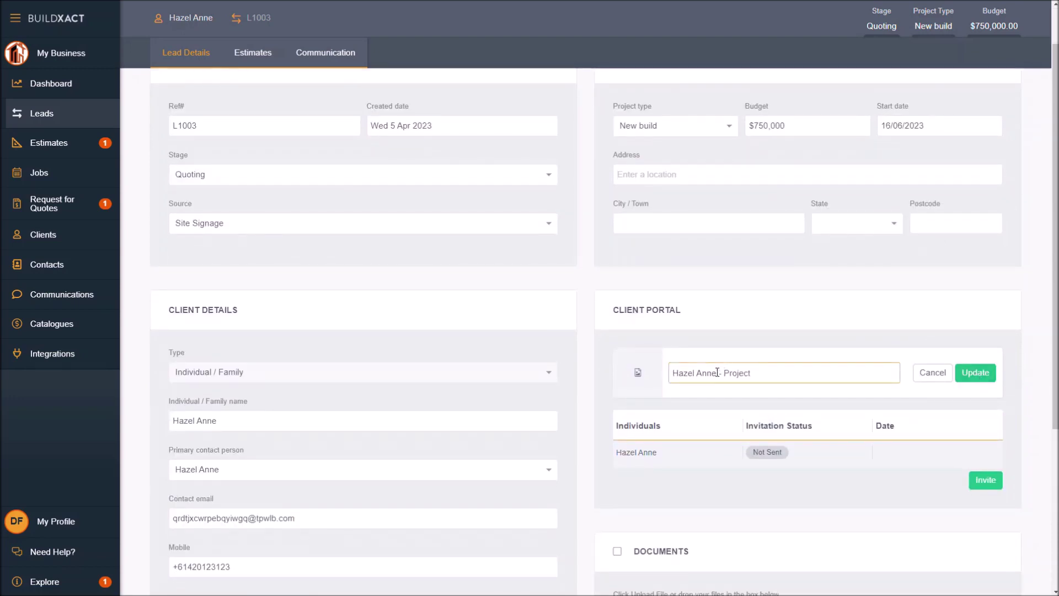
text('s House)
key(Delete)
key(Delete)
key(Delete)
key(Delete)
key(Delete)
key(Delete)
key(Delete)
key(Delete)
key(Delete)
click(635, 371)
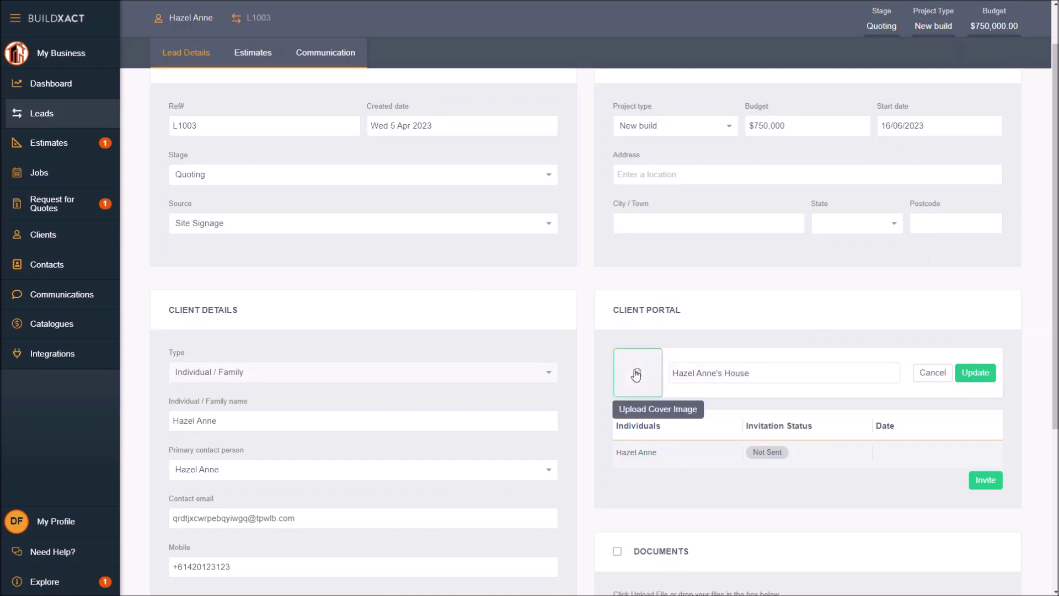
Set the portal cover image to the 'front' house photo from the Quote images folder
click(670, 410)
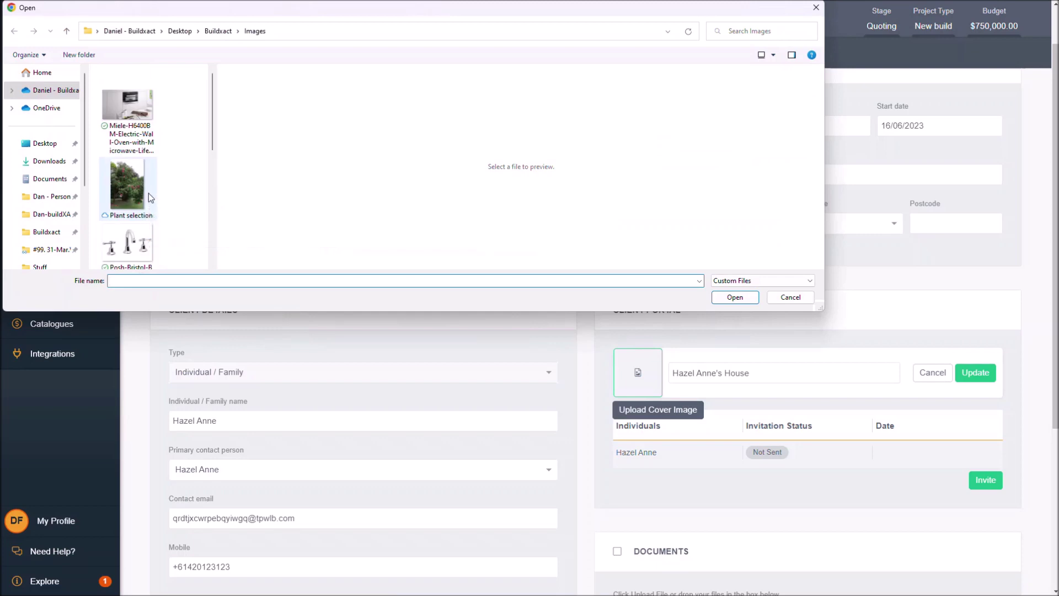
click(218, 30)
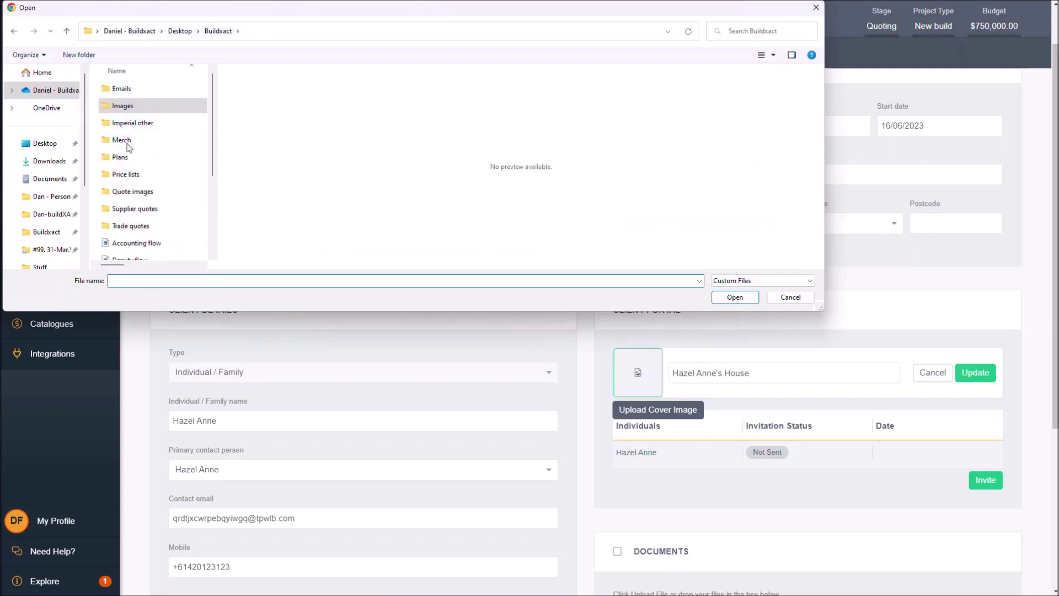
click(142, 193)
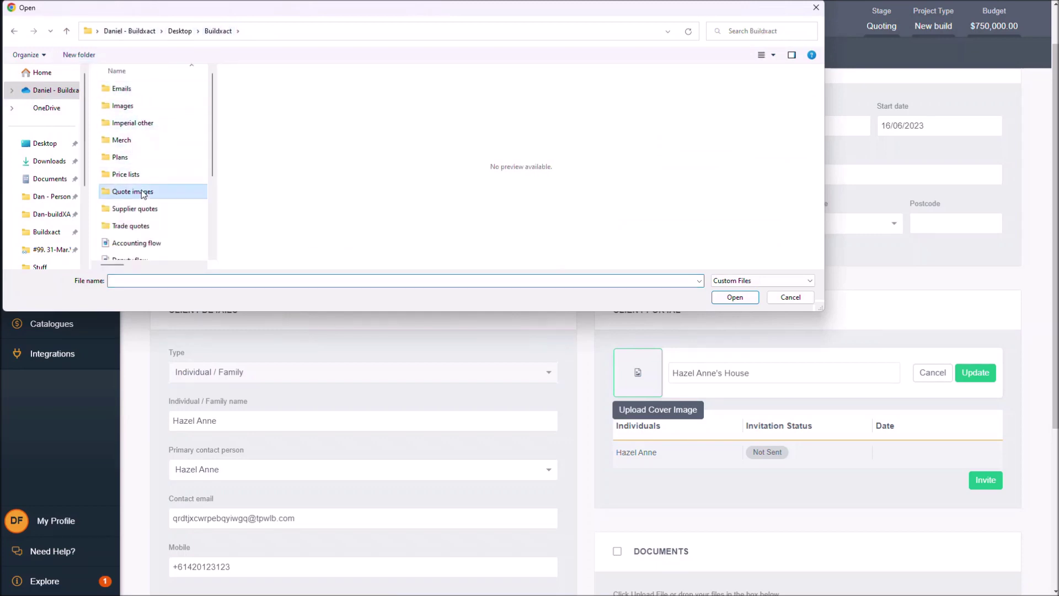
double_click(143, 193)
click(141, 181)
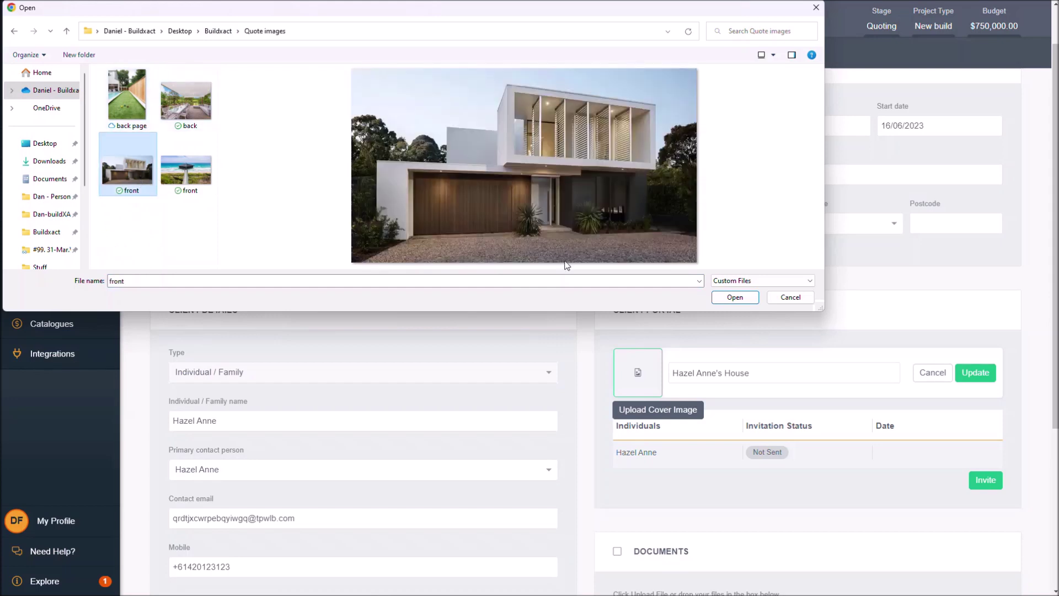
click(734, 297)
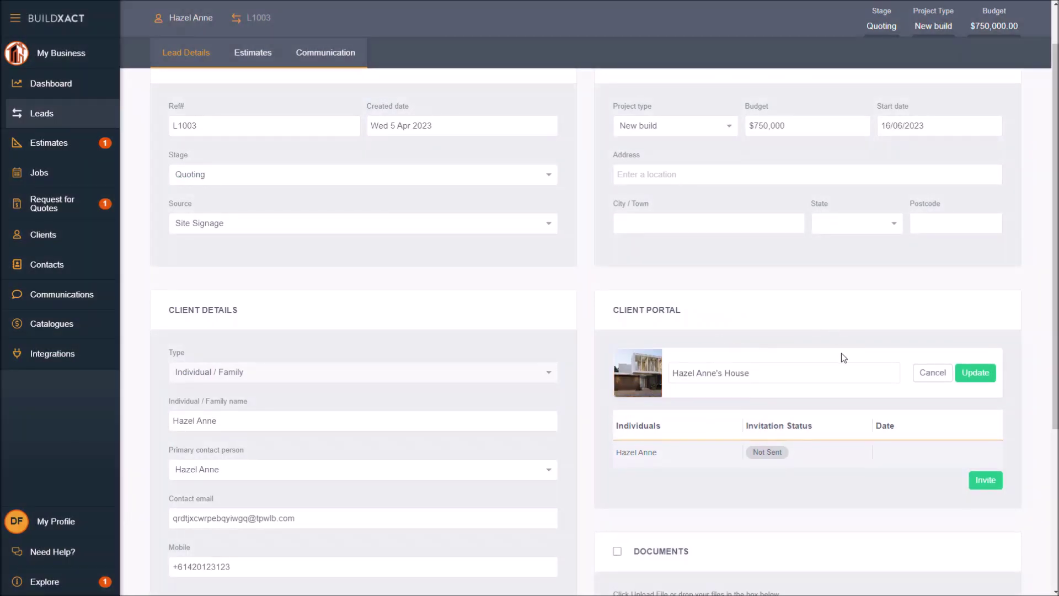
scroll(883, 368, down, 3)
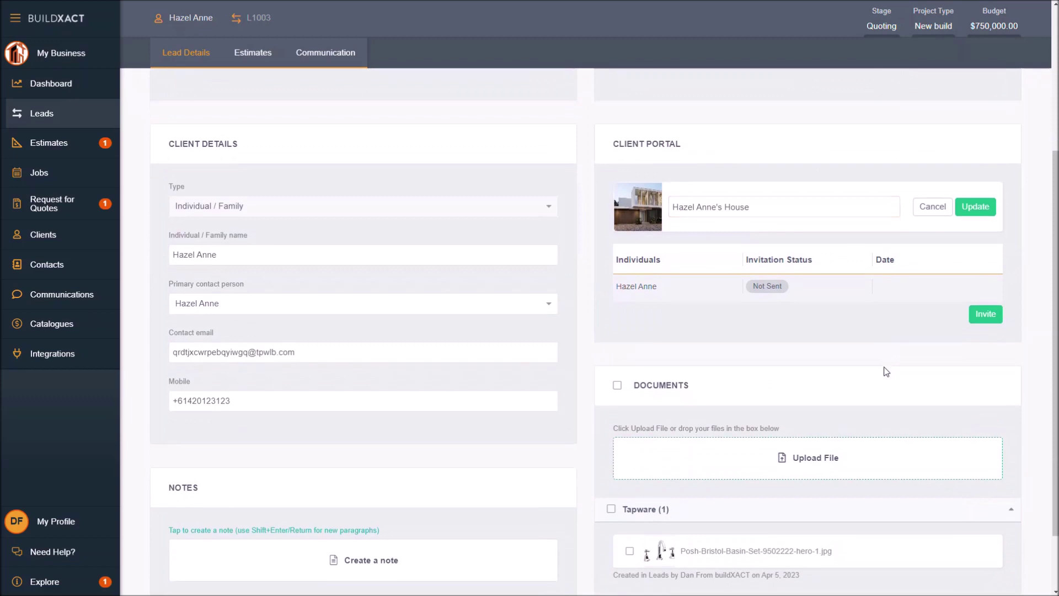
Tick the Tapware document group holding the basin-set image, then clear that selection
scroll(886, 371, down, 1)
click(820, 473)
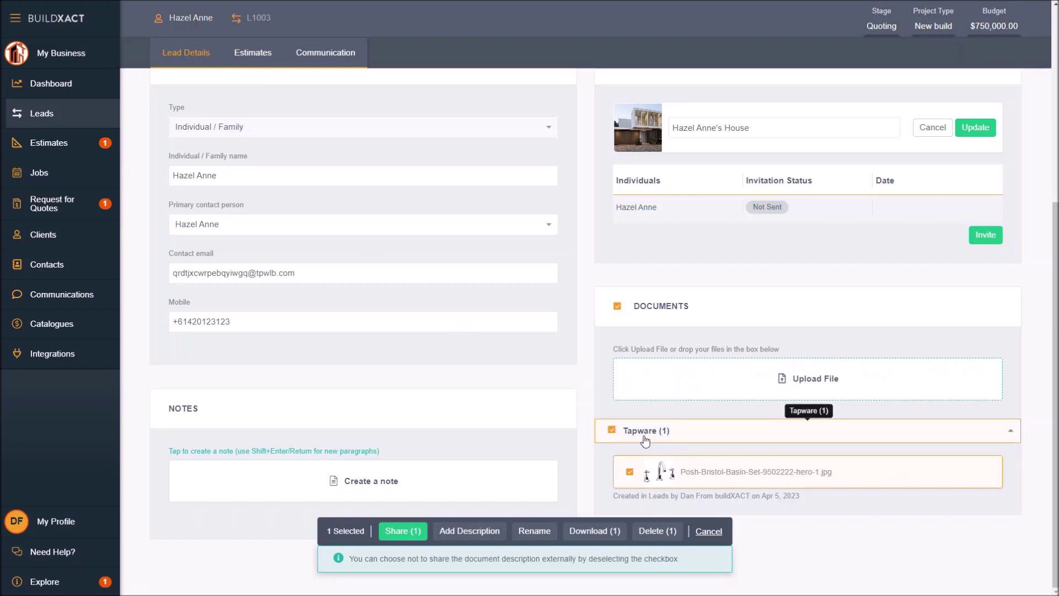
mouse_move(646, 439)
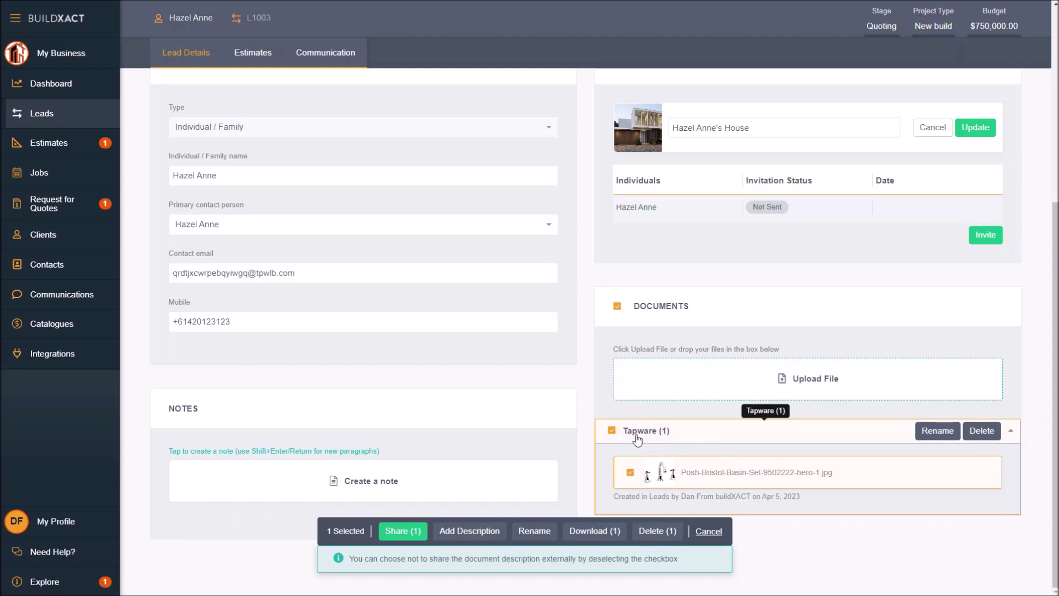
mouse_move(657, 473)
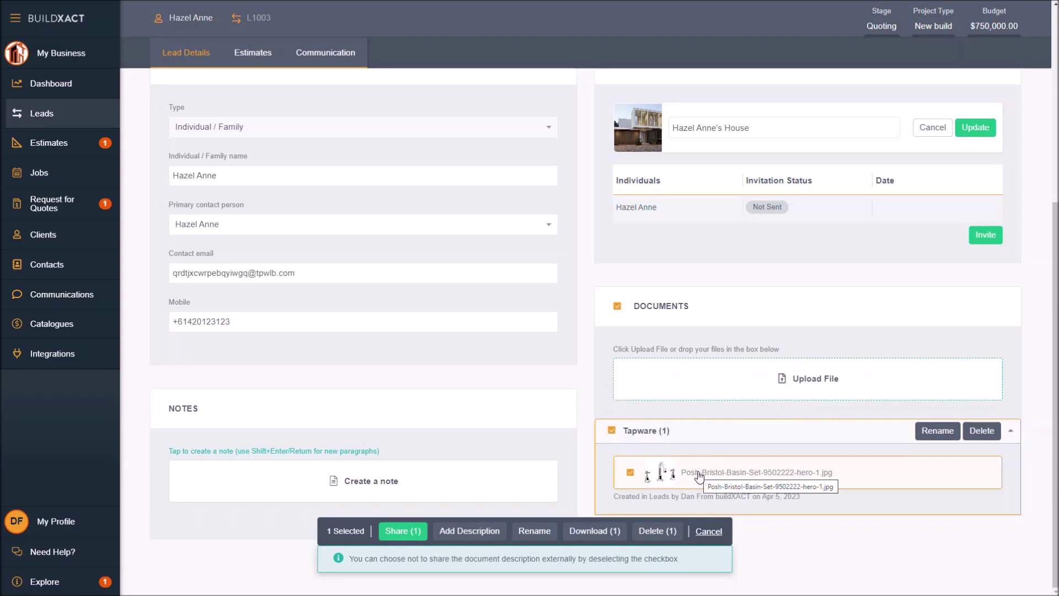
click(613, 432)
Reselect the Tapware group and set its share destination to Documents
click(613, 433)
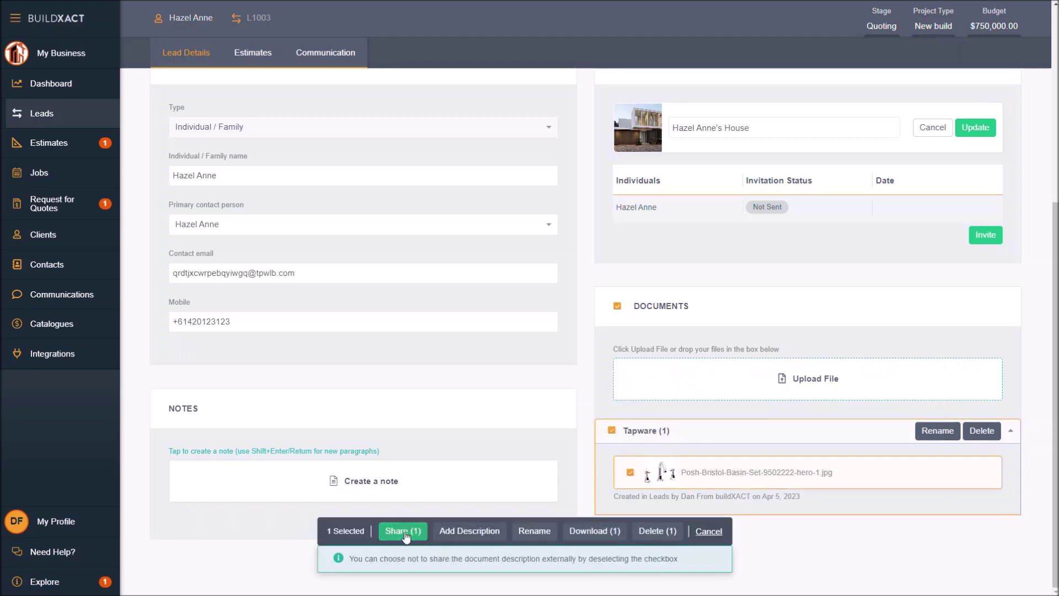
click(404, 531)
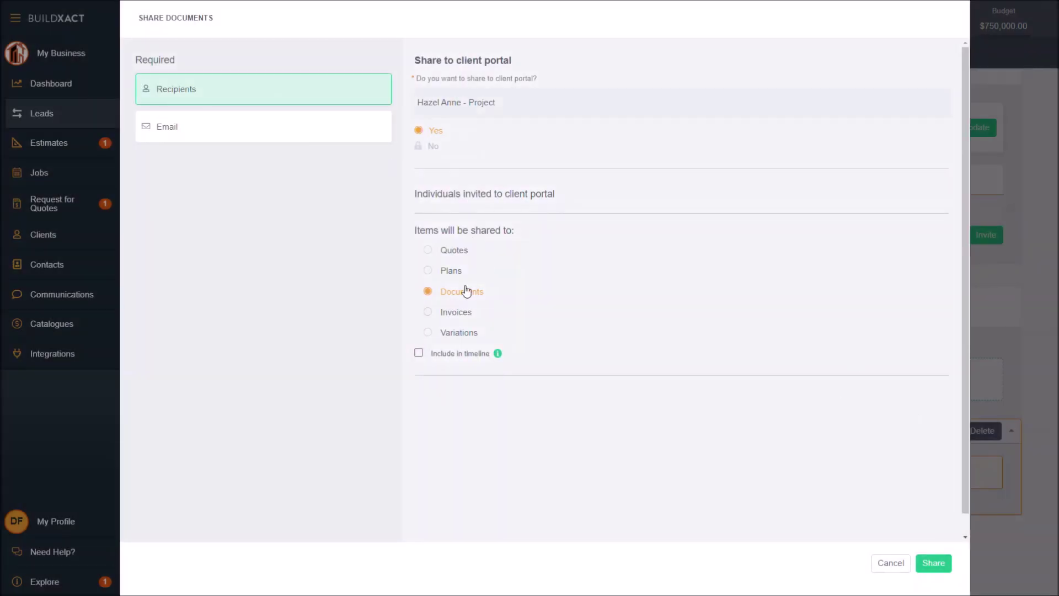
click(443, 252)
click(441, 272)
click(440, 298)
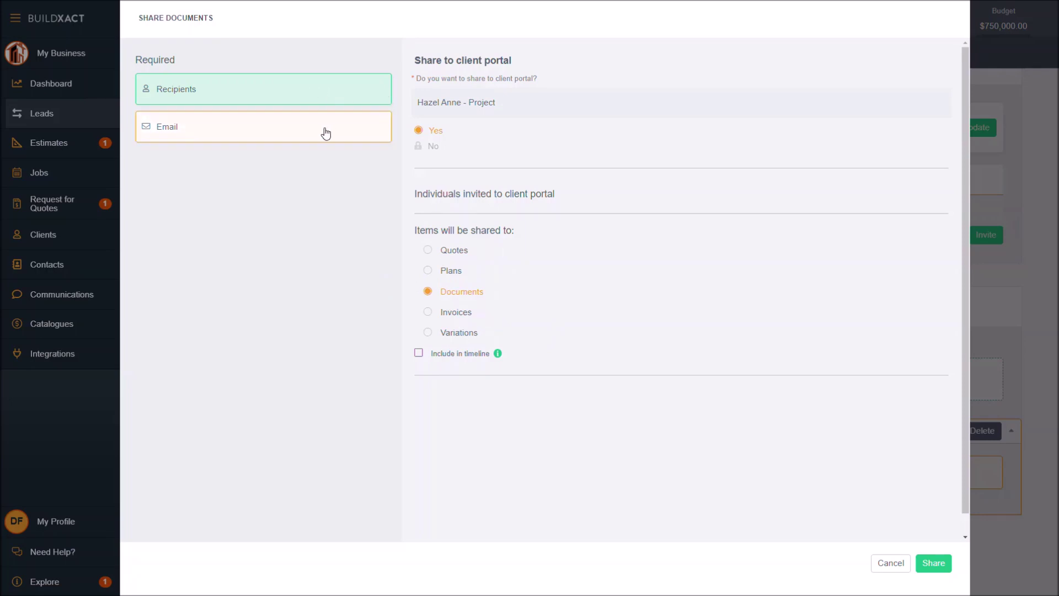
Include the share in the timeline with the description 'Selection of taps made'
click(453, 357)
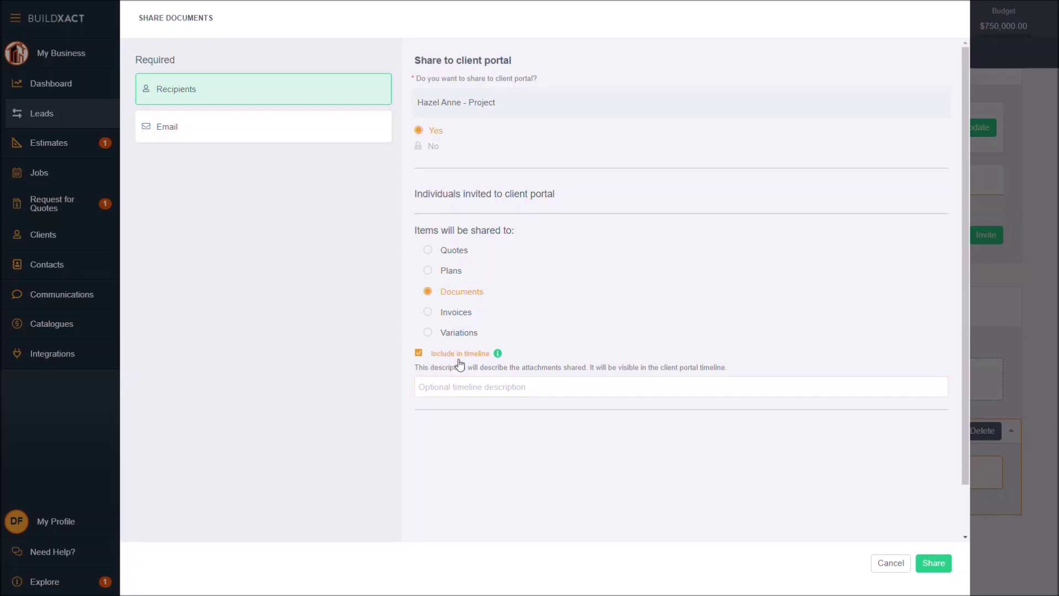
click(436, 387)
drag(499, 296, 436, 294)
click(451, 379)
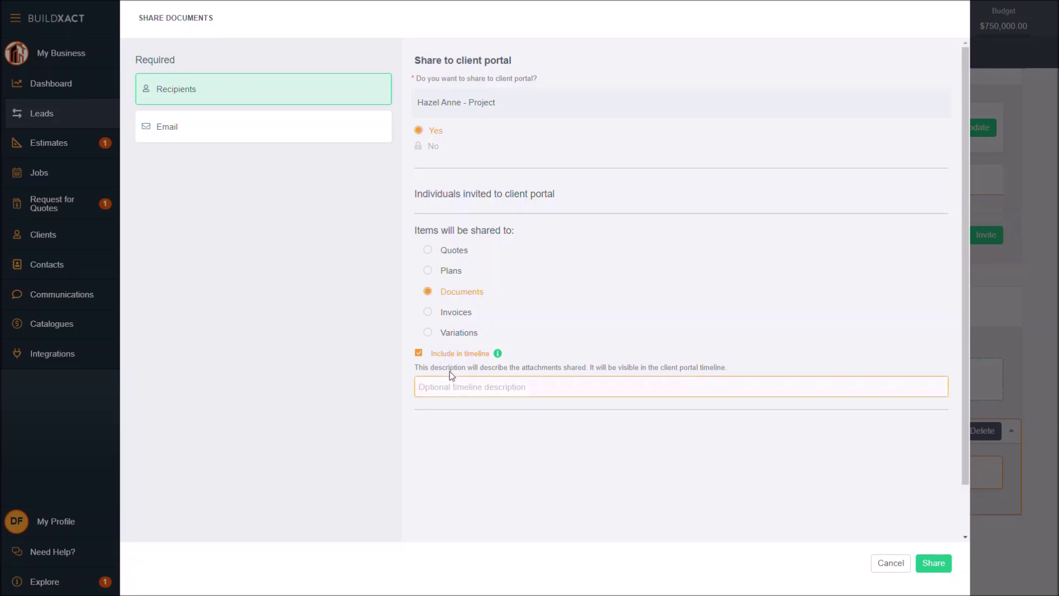
text(Selection of taps made)
Continue past the notification email and confirm sharing the tapware image to the portal
click(285, 131)
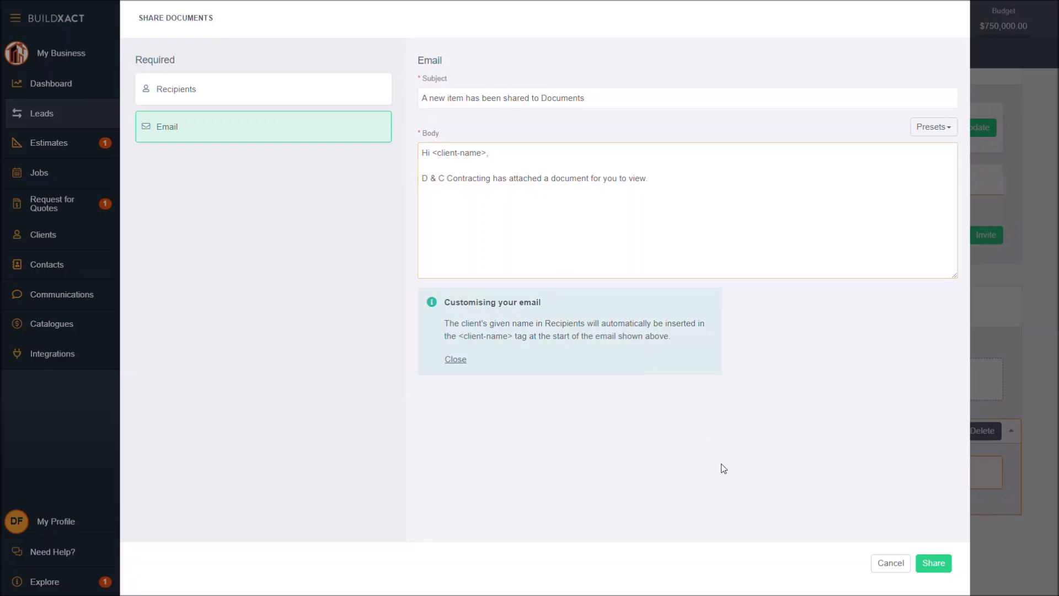
click(933, 562)
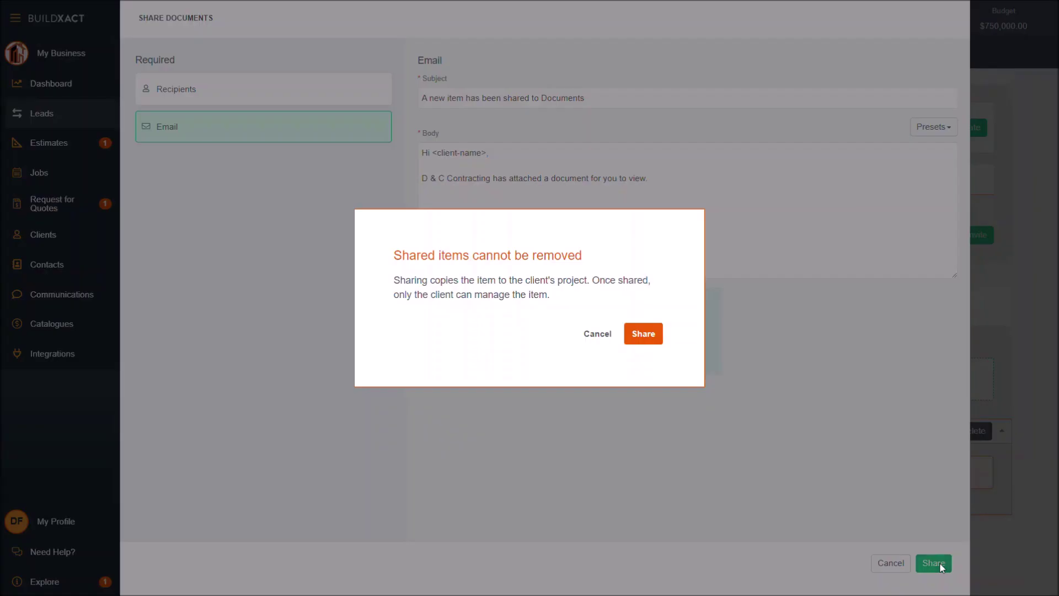
drag(393, 256, 599, 261)
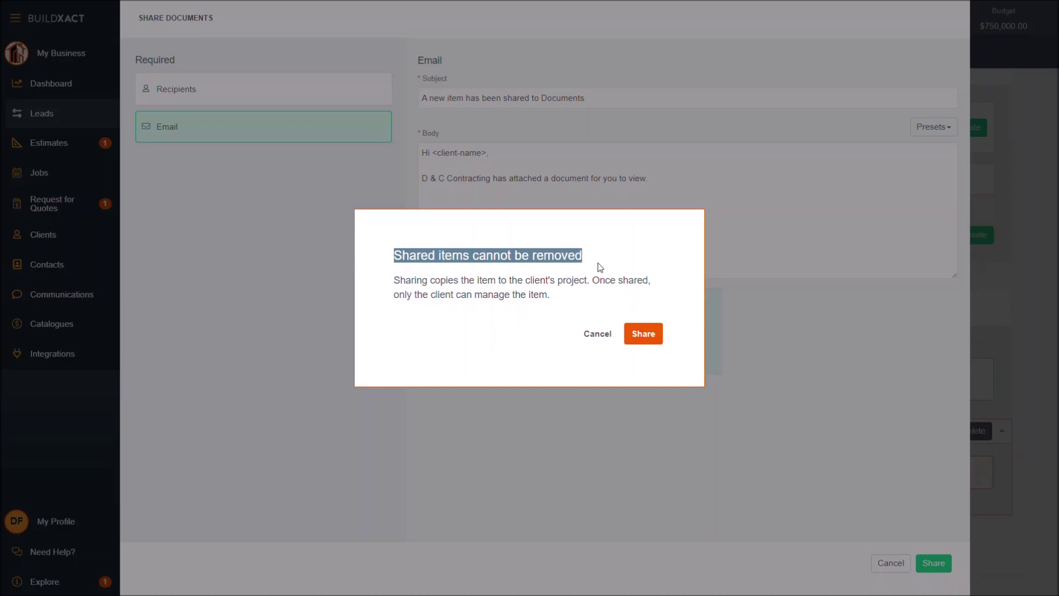
click(643, 334)
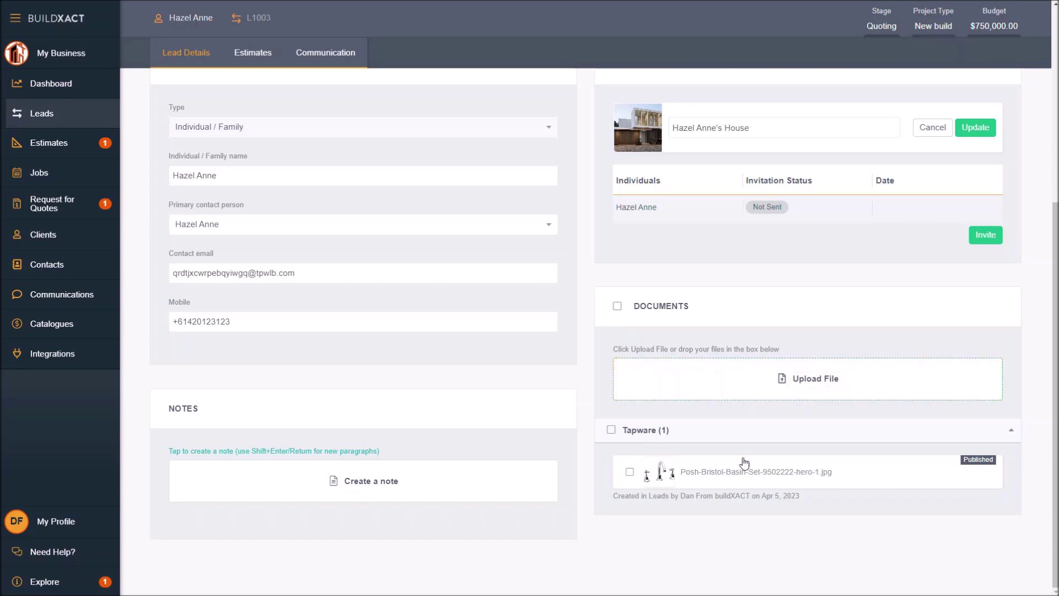
Open the Q1099 estimate's quote letter and start sharing its link
click(263, 54)
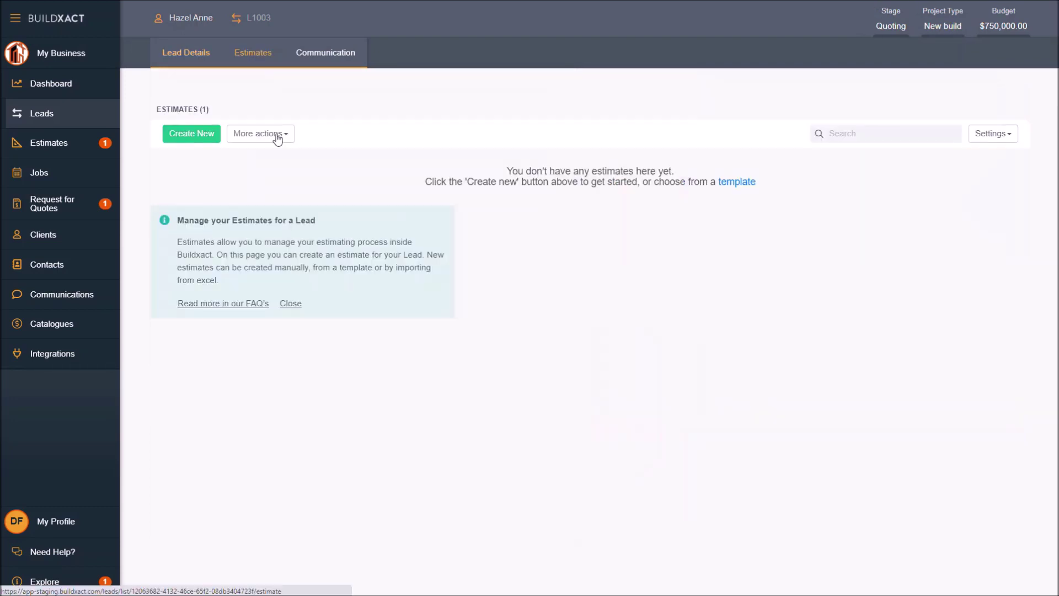
click(266, 194)
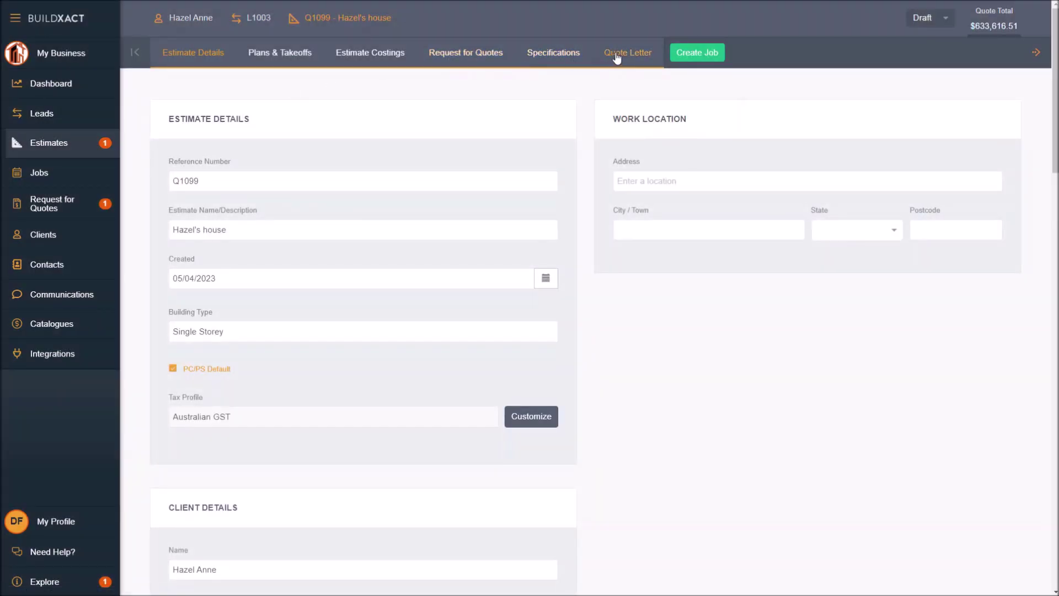
click(616, 58)
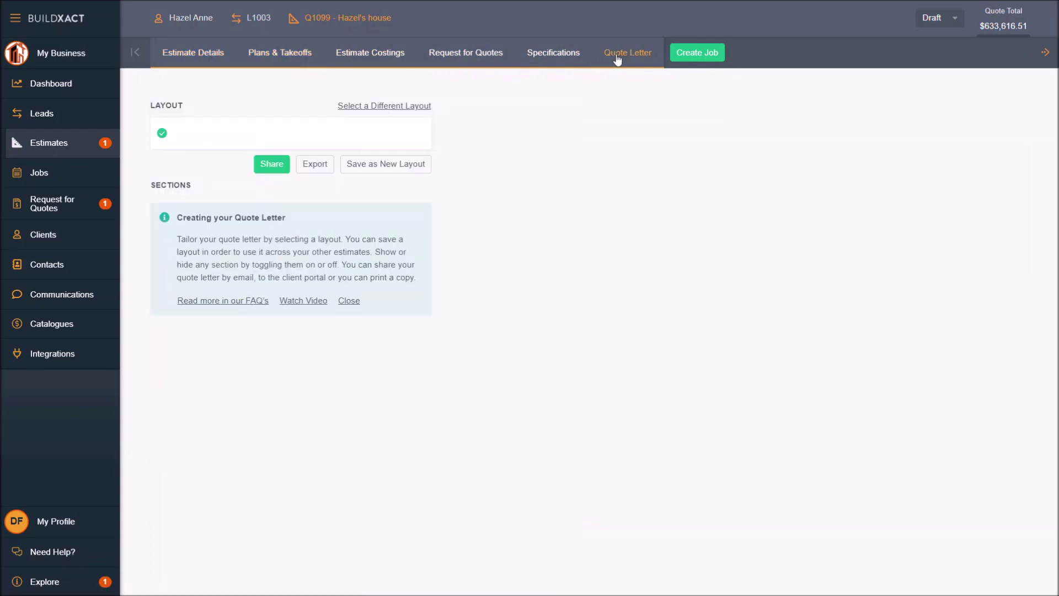
click(267, 166)
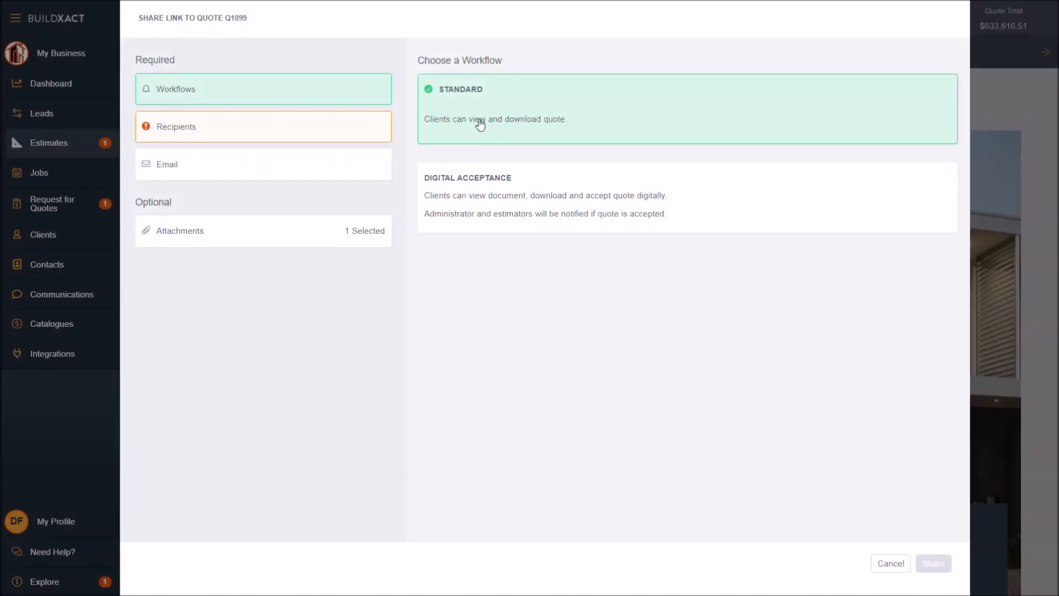
Share quote Q1099 with the Digital Acceptance workflow to the client portal and confirm
click(478, 177)
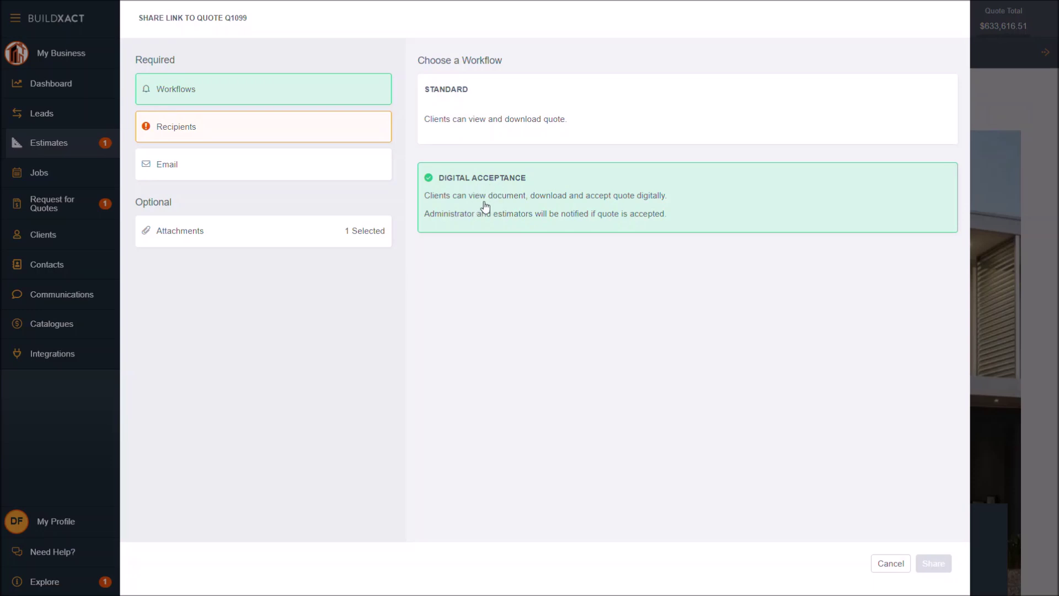
click(330, 135)
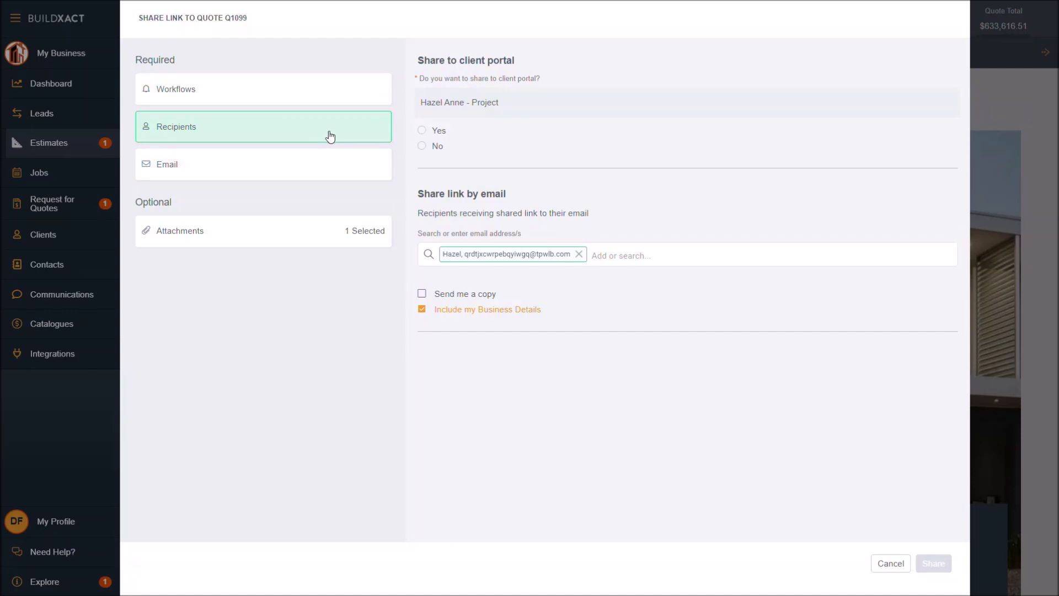
click(436, 132)
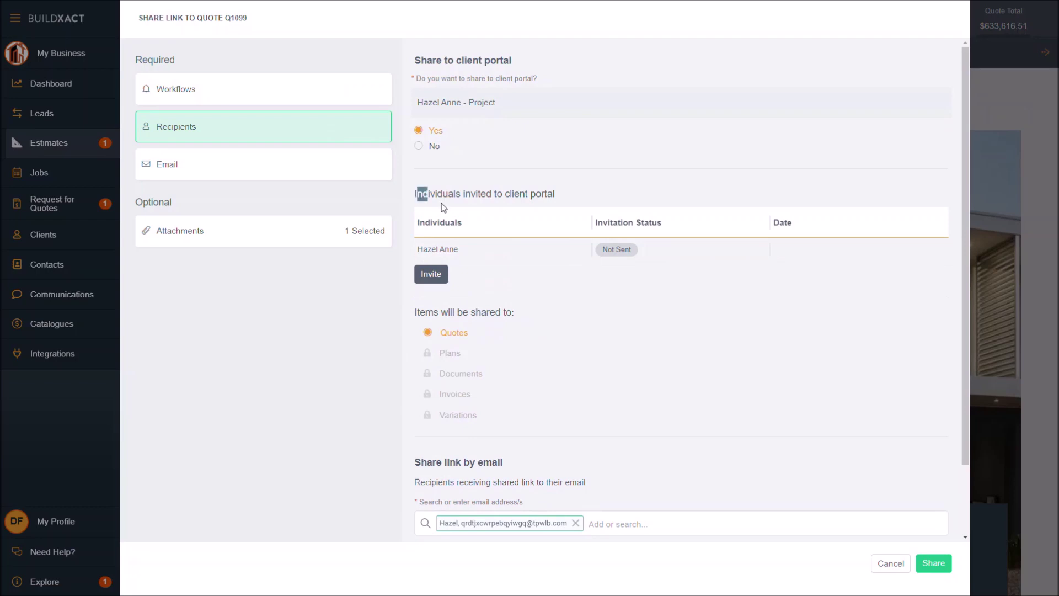
drag(416, 194, 600, 280)
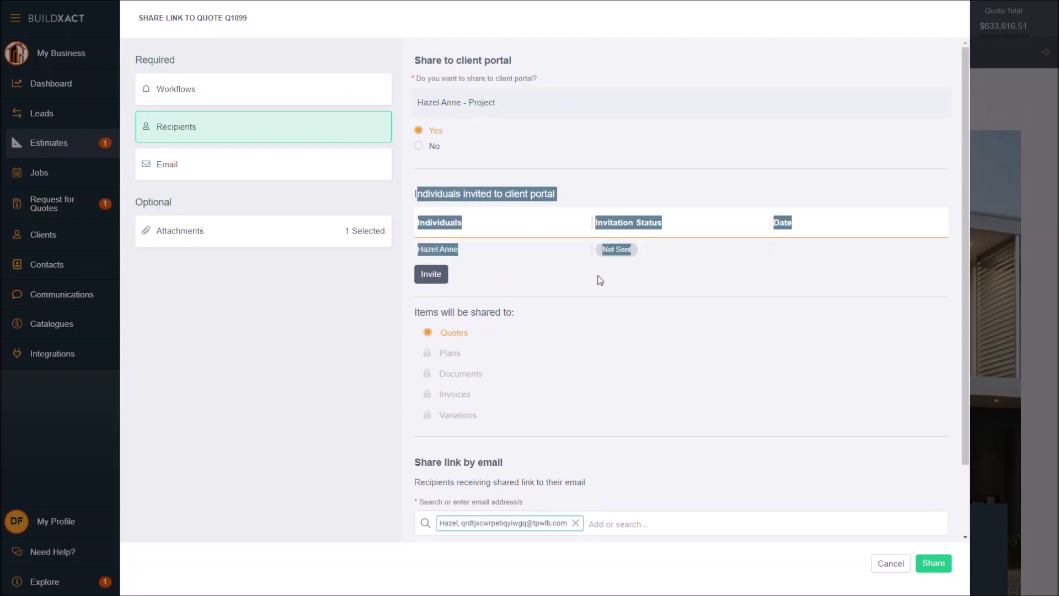
click(536, 275)
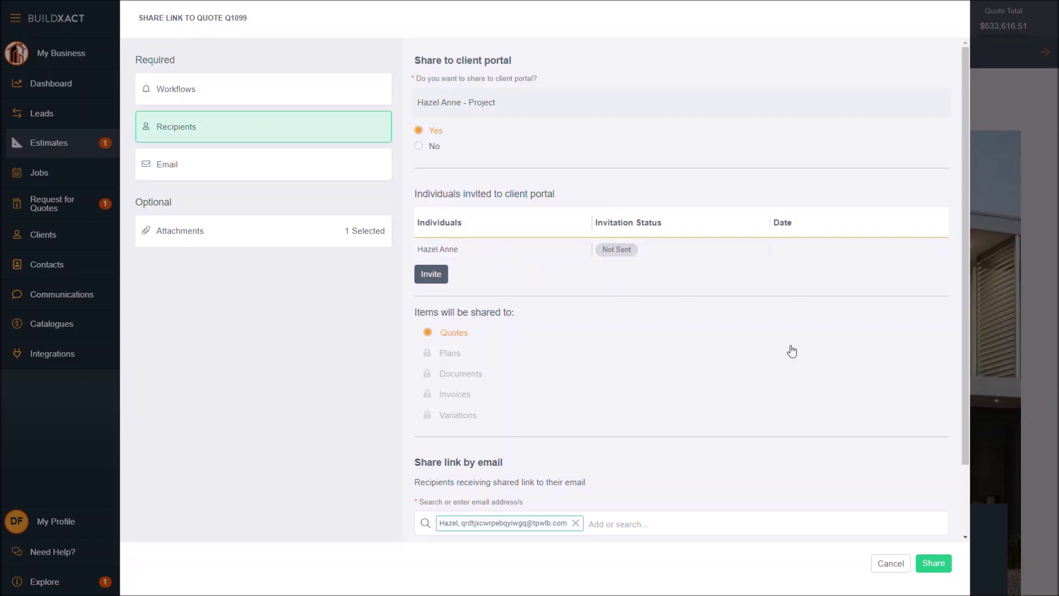
click(938, 567)
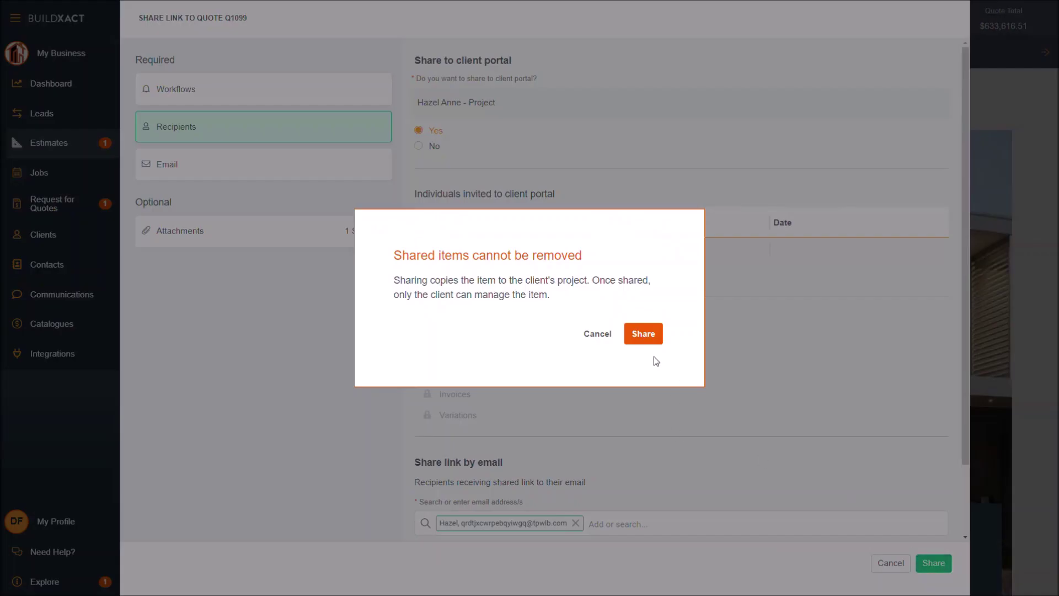
click(643, 333)
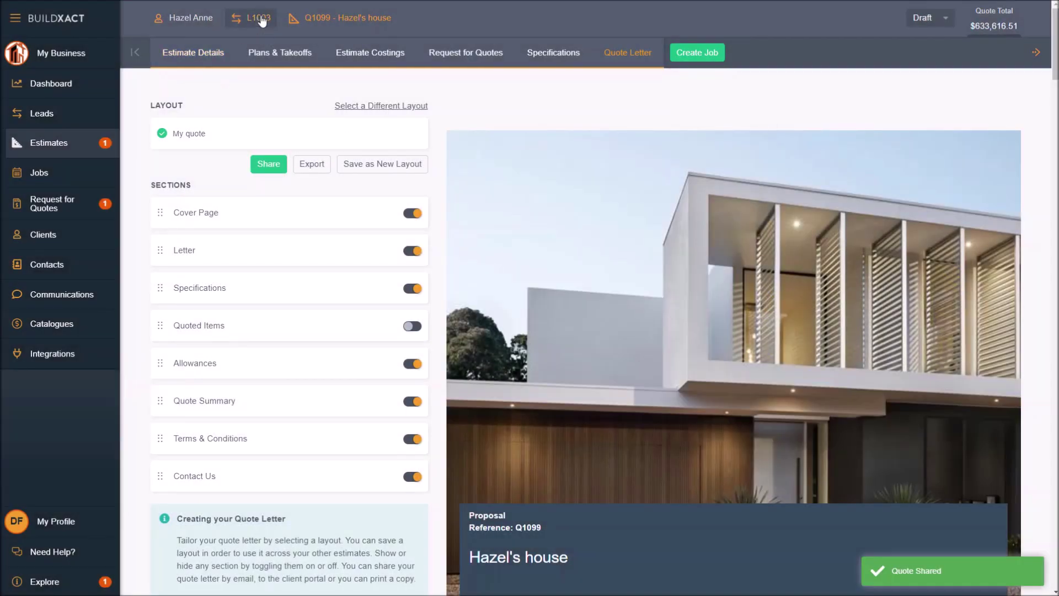
From lead L1003, open the client portal invitation, review its subject and message, and send it
click(260, 18)
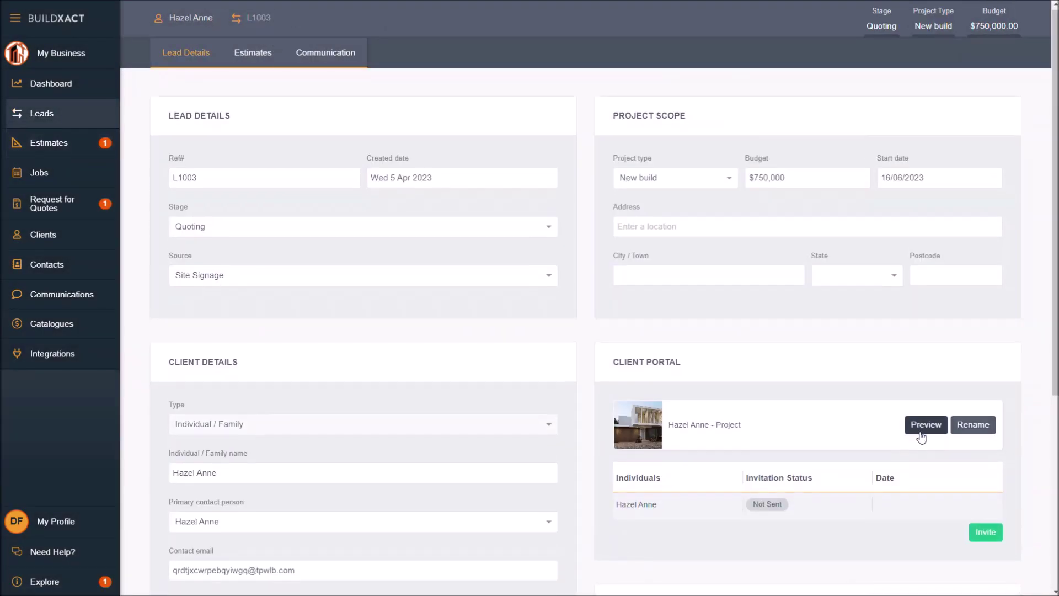
scroll(971, 494, down, 2)
click(985, 425)
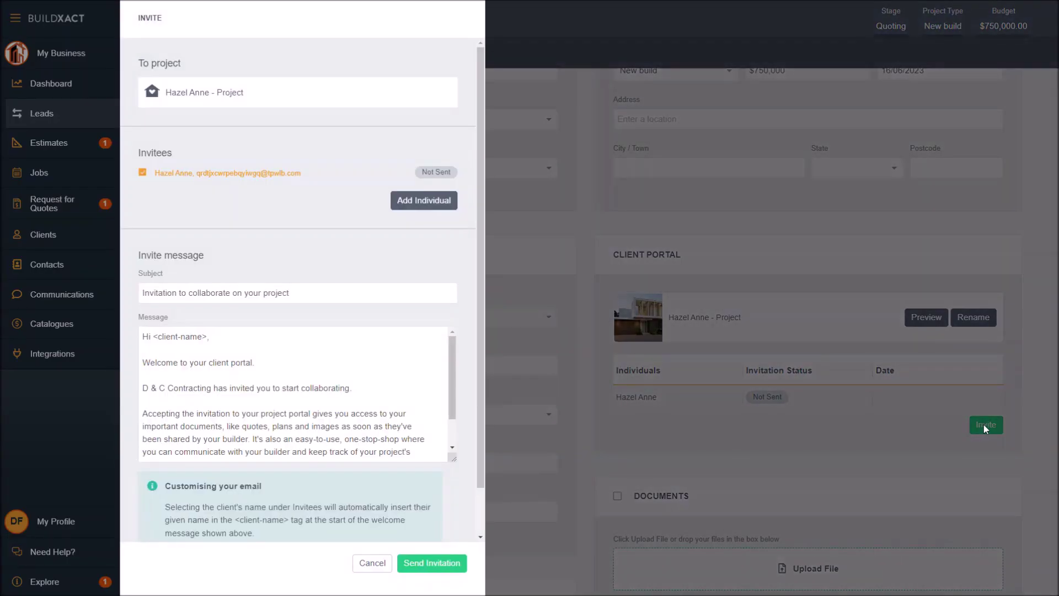
click(179, 287)
key(Tab)
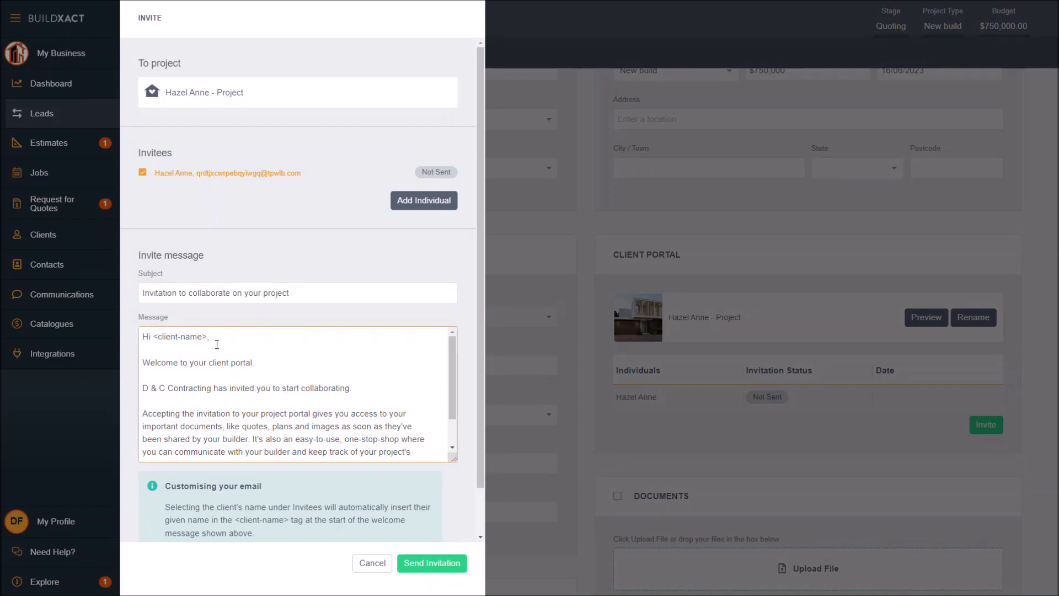
scroll(243, 343, down, 1)
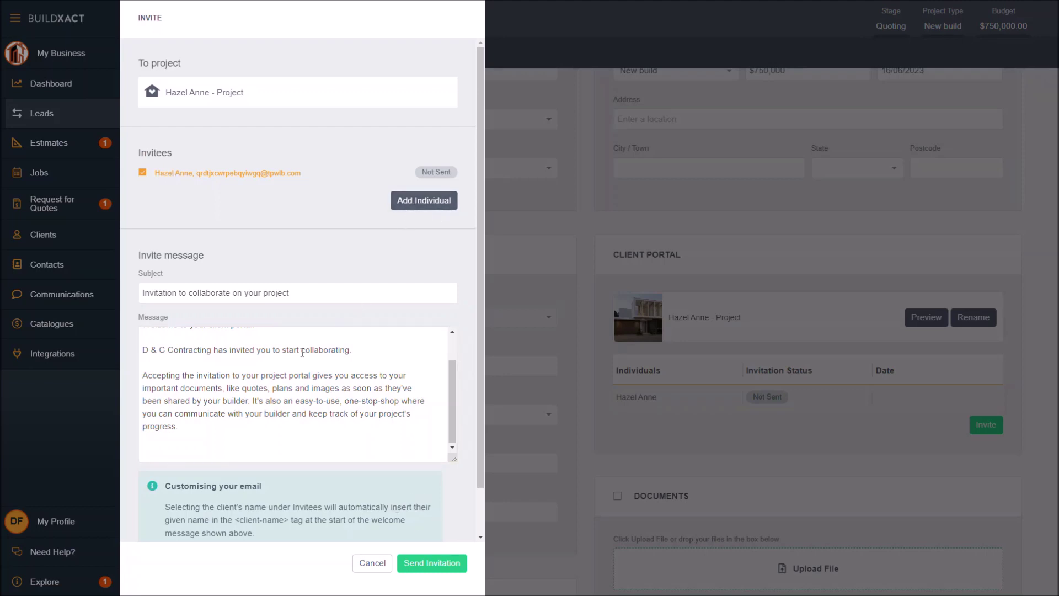
click(300, 423)
click(379, 546)
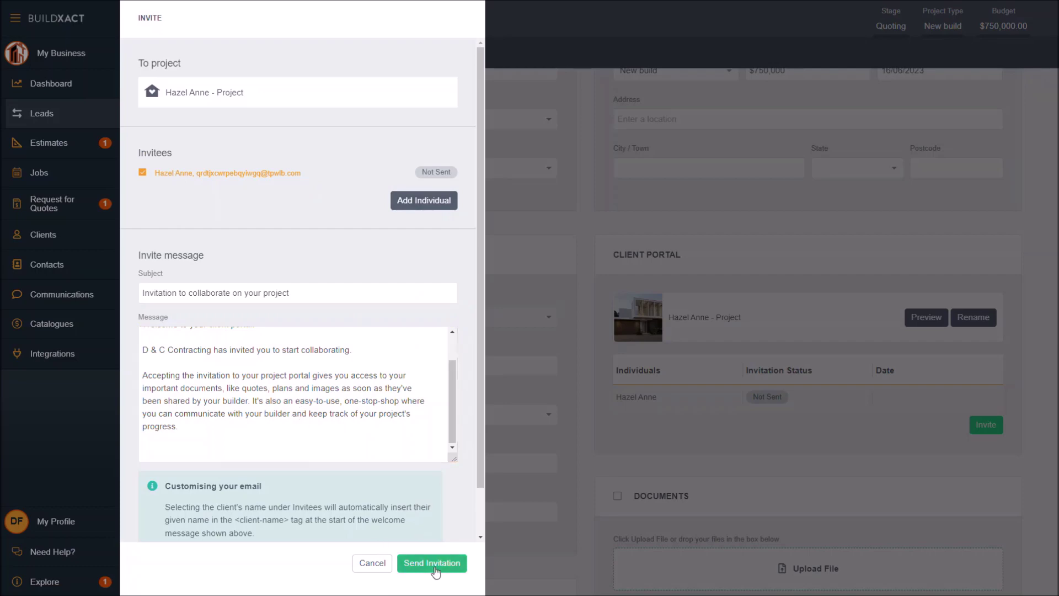
click(434, 568)
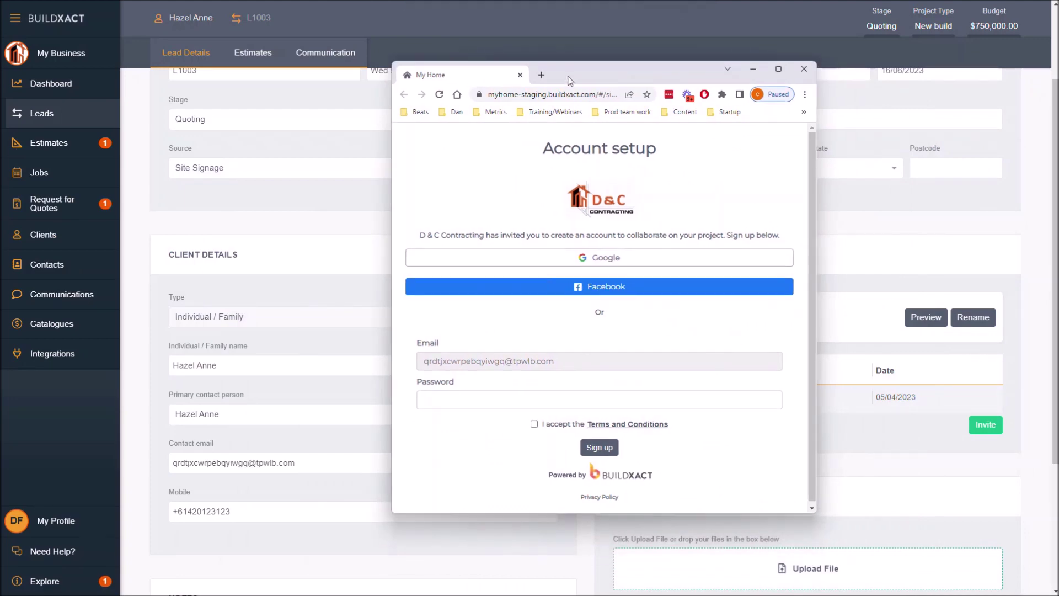
Maximise the account setup page, enter a password, accept the Terms and Conditions and sign up
double_click(550, 77)
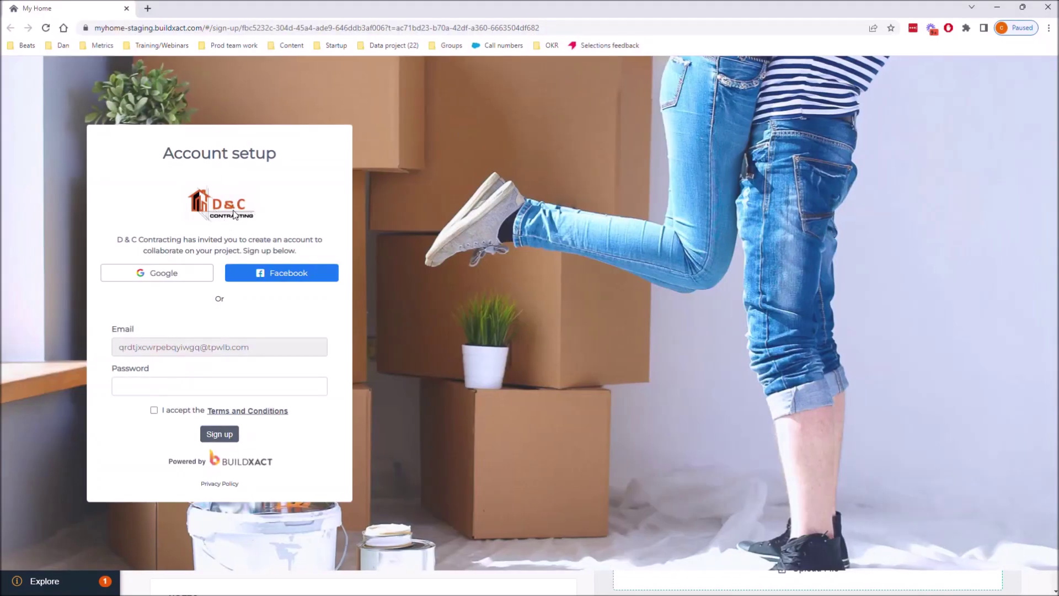
click(217, 389)
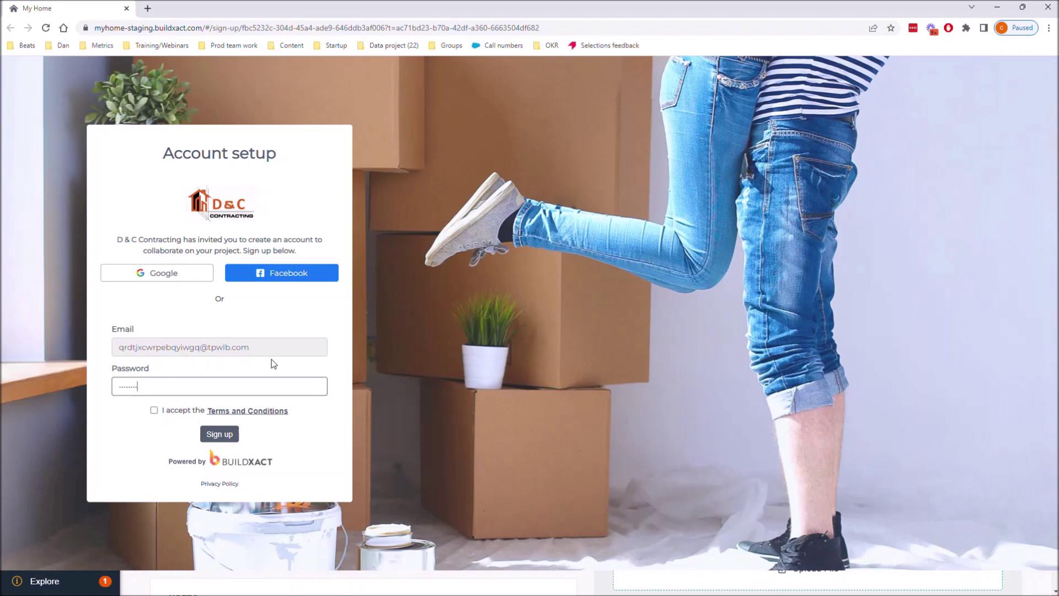
click(154, 410)
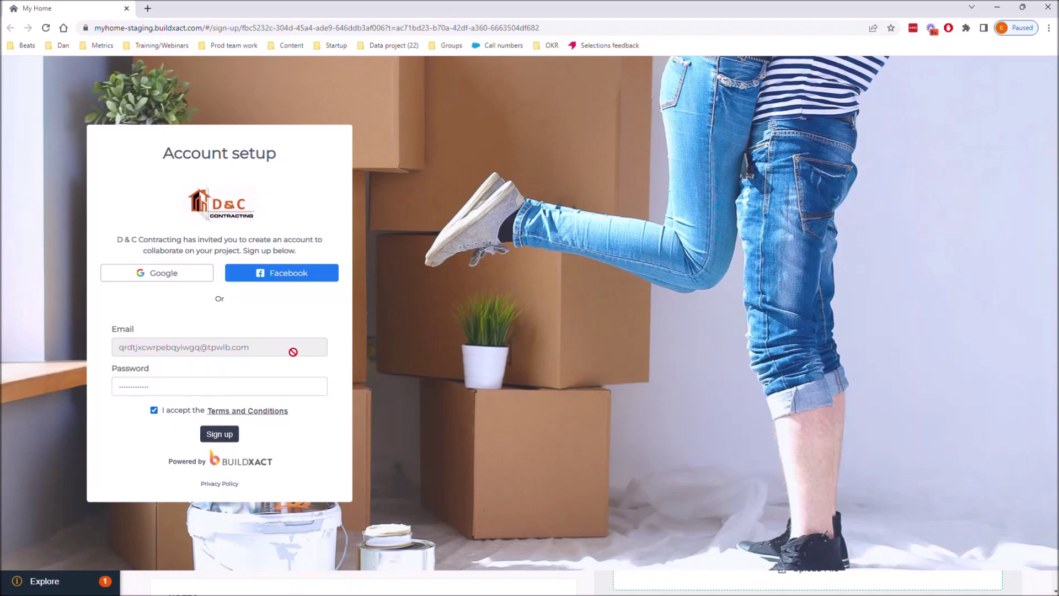
click(216, 436)
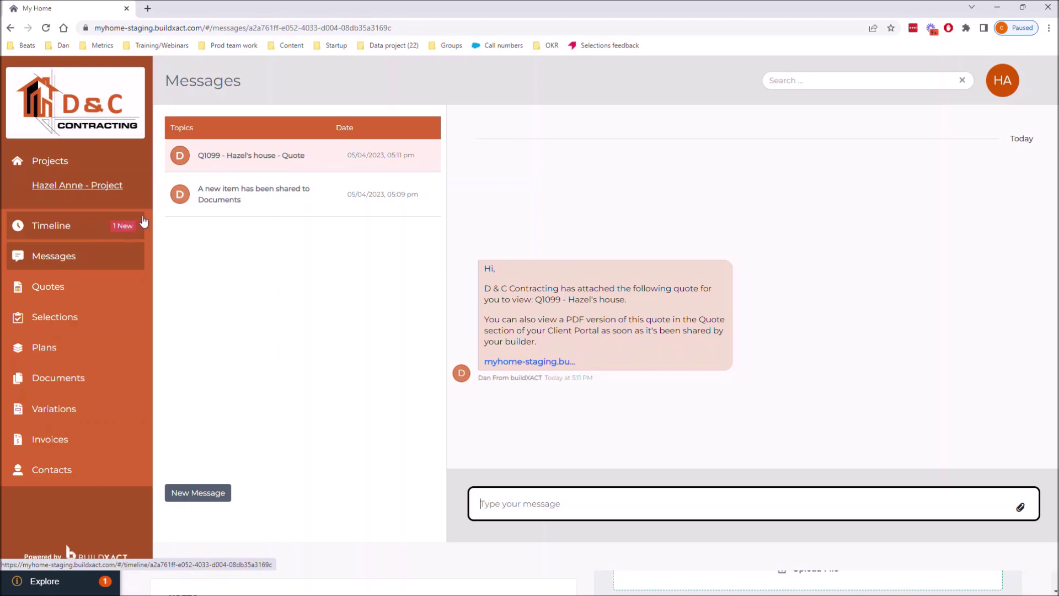
Go to Projects in the portal sidebar to see the shared project list
click(55, 163)
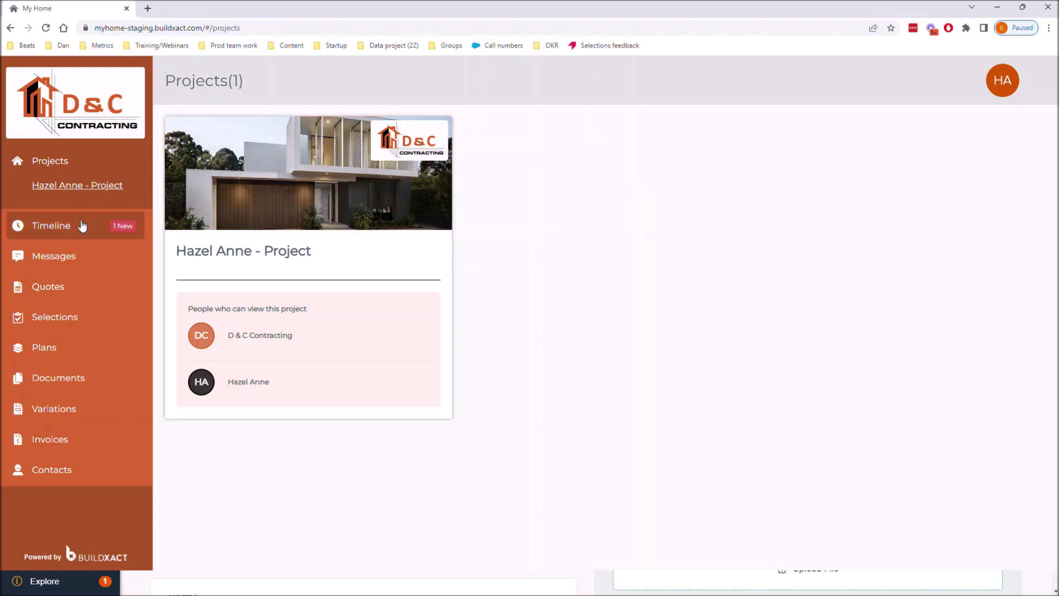
click(324, 193)
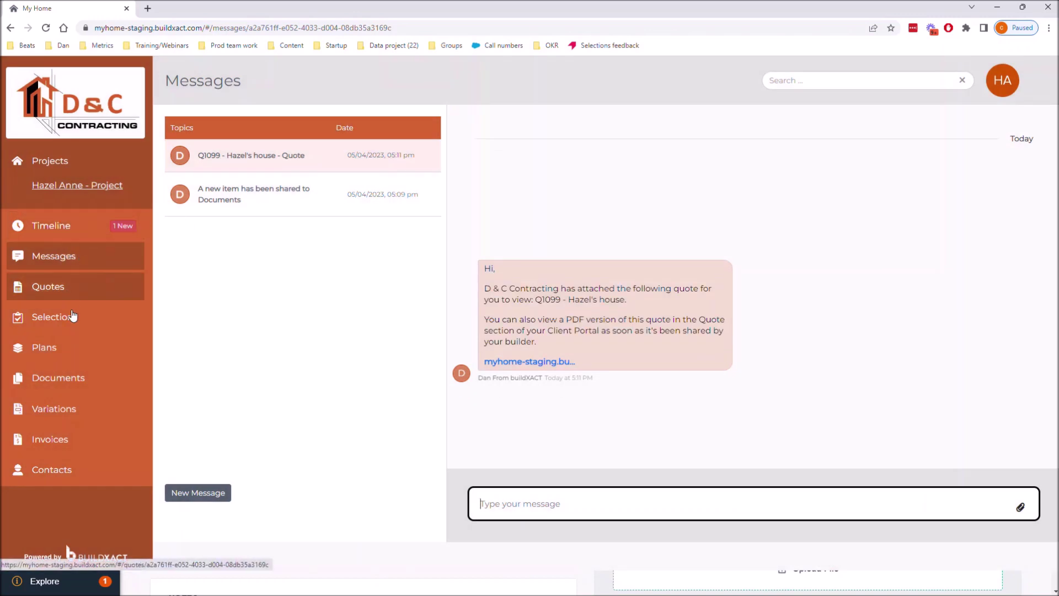
click(71, 234)
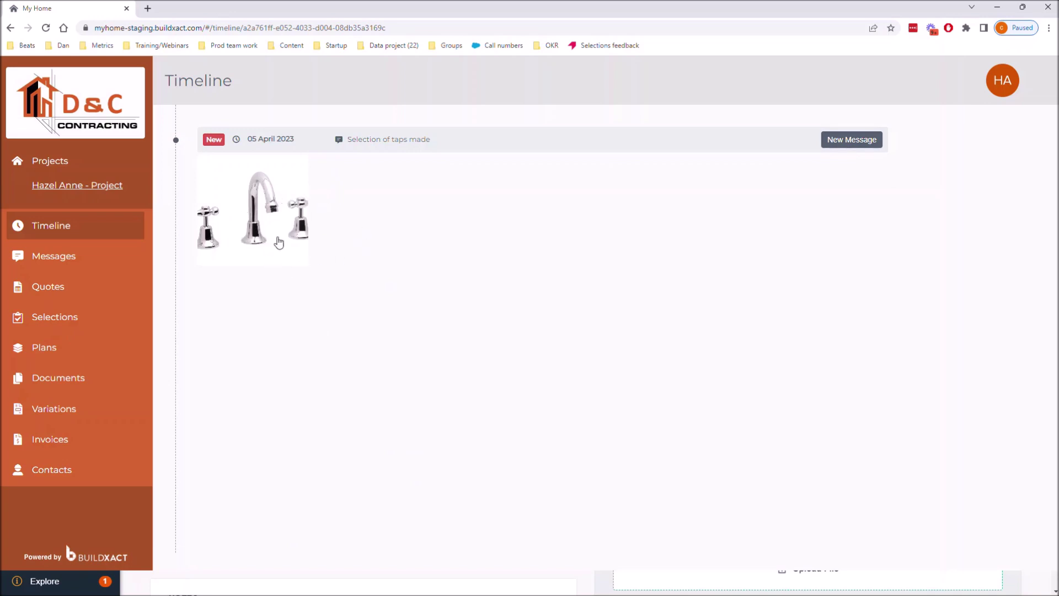
click(75, 257)
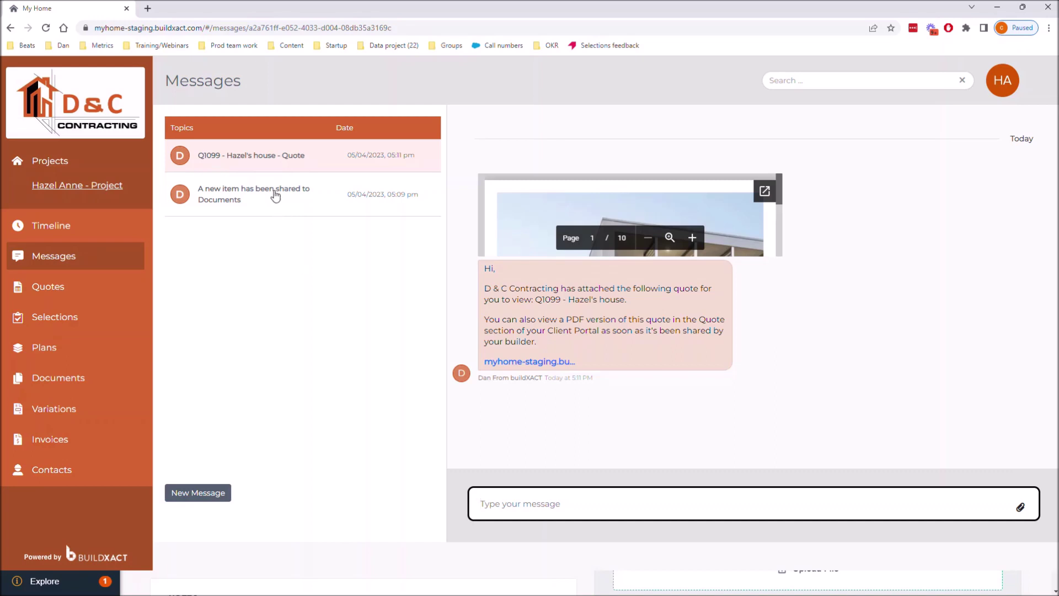
Open the Q1099 quote message thread, highlight its text, then bring up the Quotes list
click(251, 197)
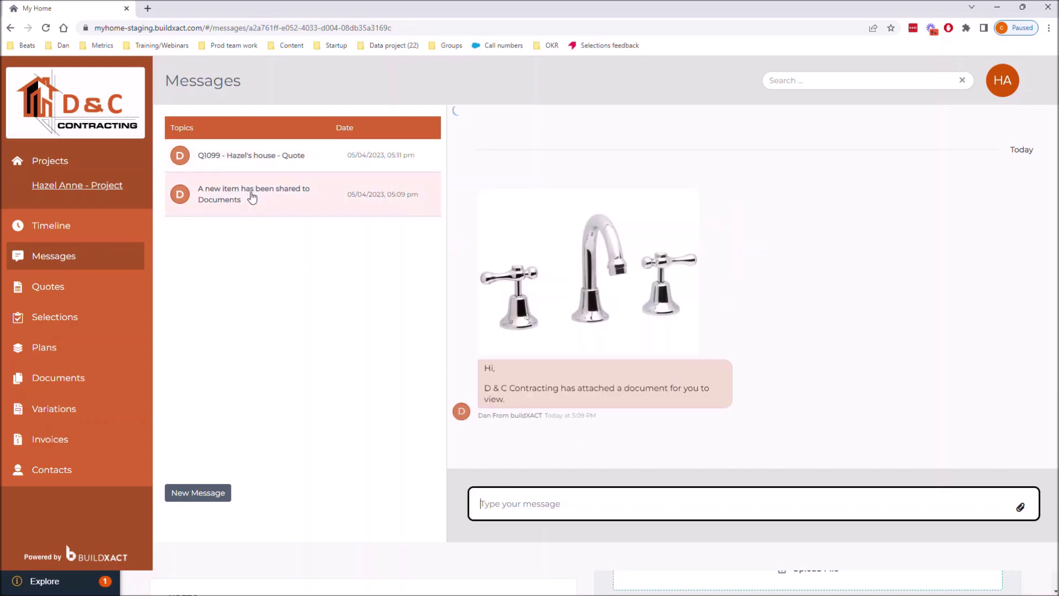
click(255, 161)
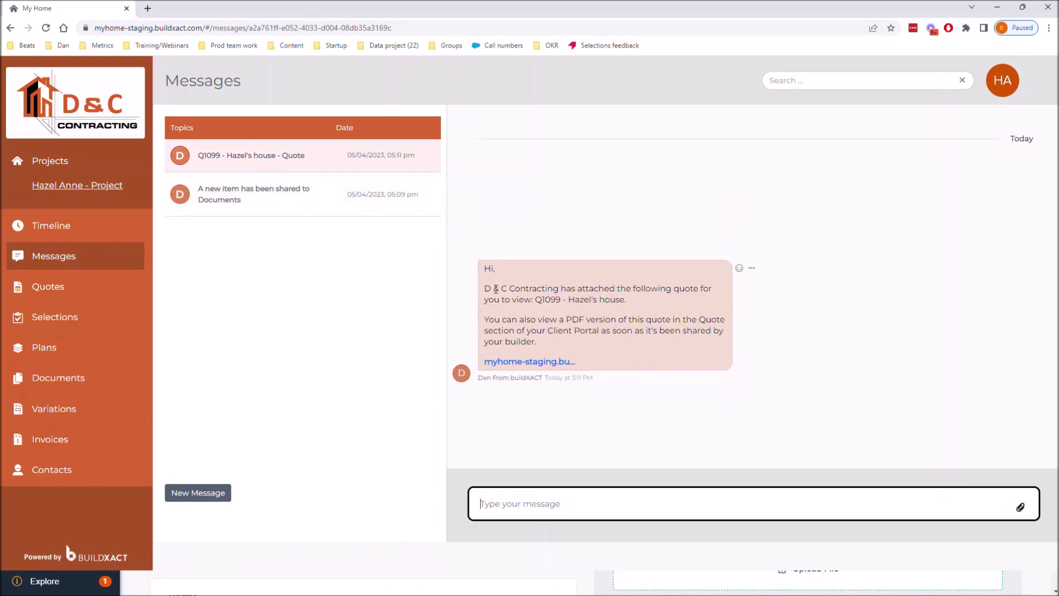
drag(496, 288, 695, 345)
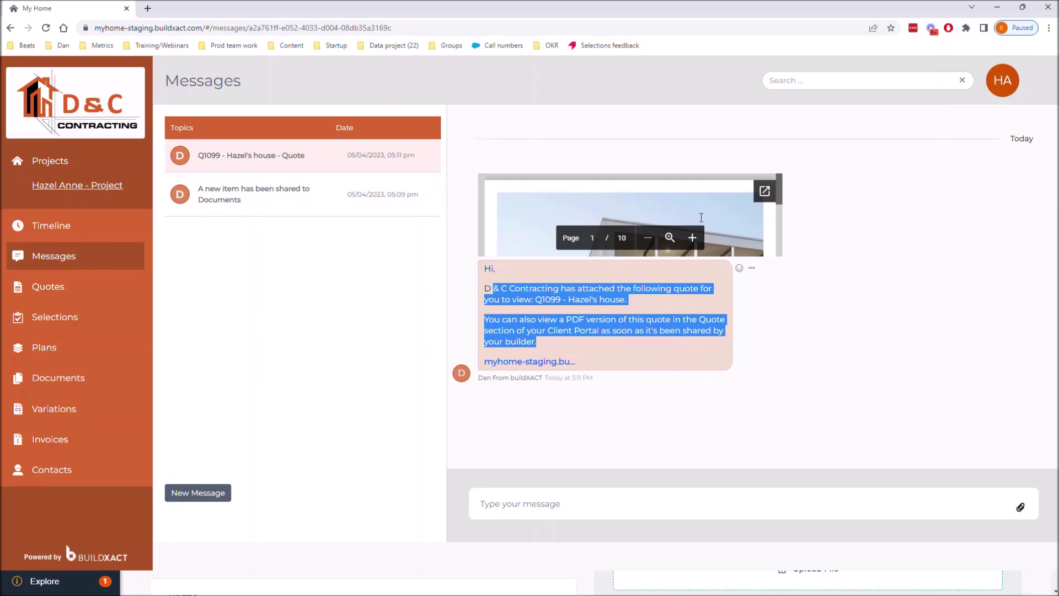
click(106, 287)
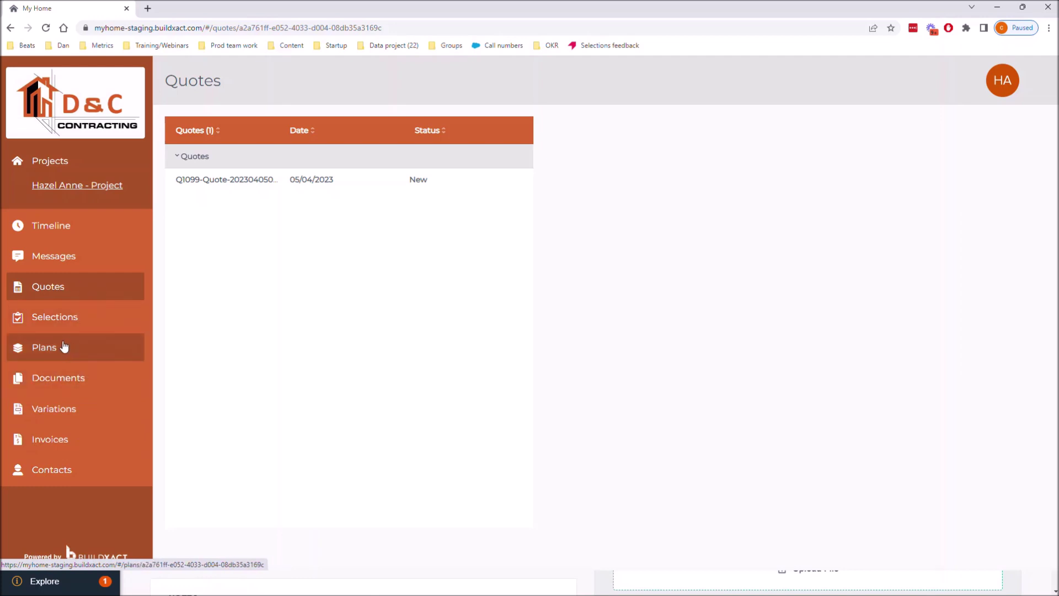
Preview quote Q1099 so it is marked Viewed, then check the empty Selections page
click(238, 180)
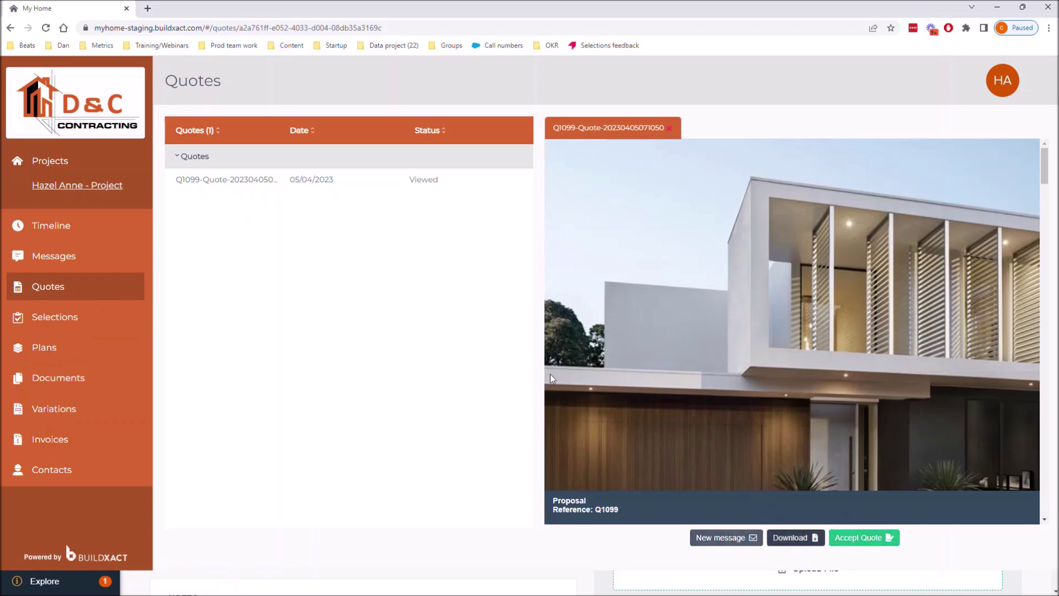
click(91, 325)
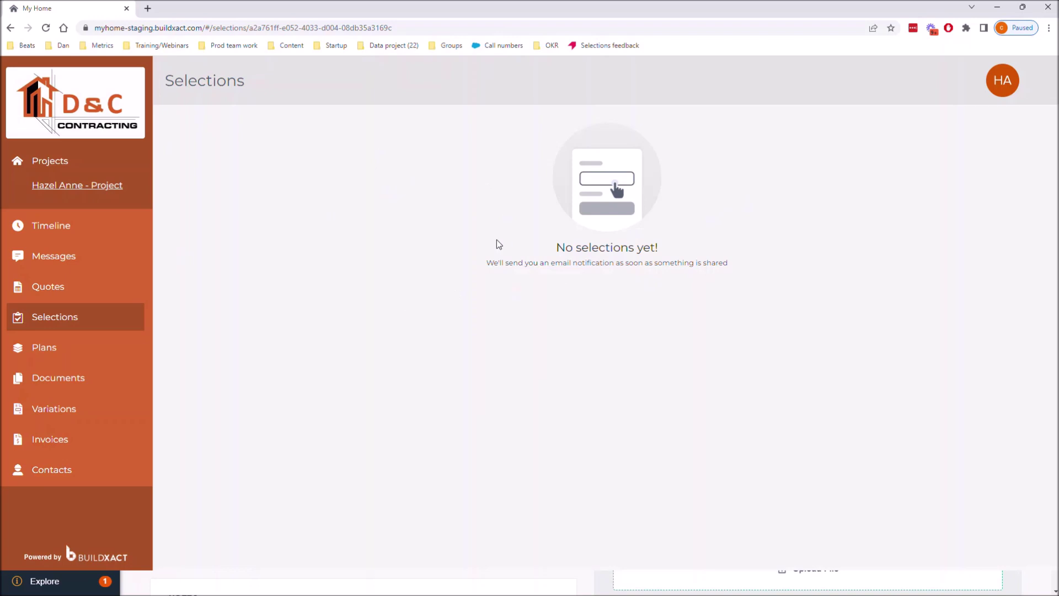
Review the Plans, Documents (Tapware file), Variations and Invoices pages, ending on D & C Contracting's contact details
click(73, 380)
click(78, 350)
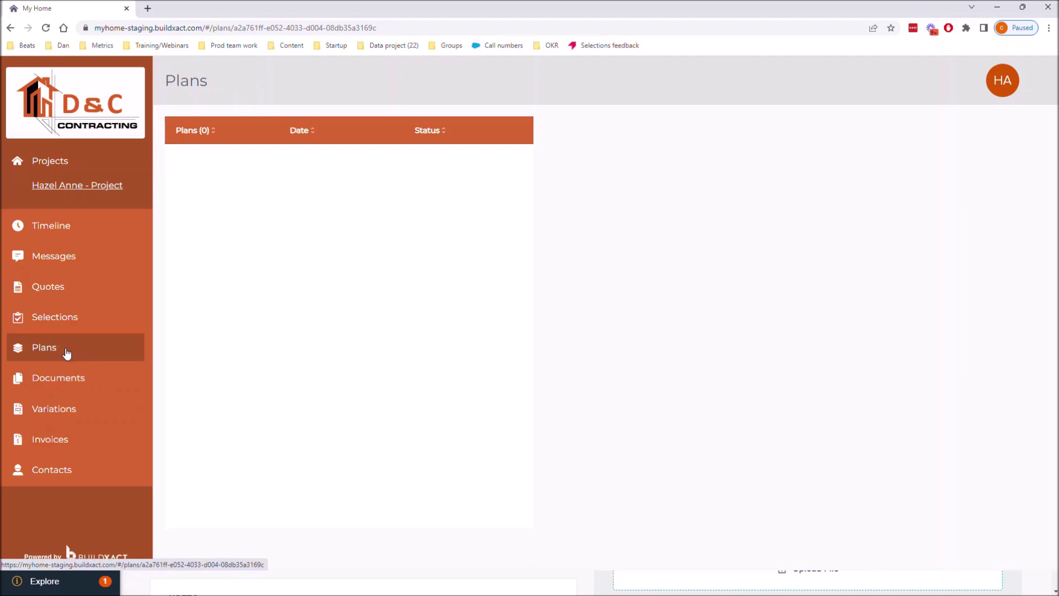
click(71, 375)
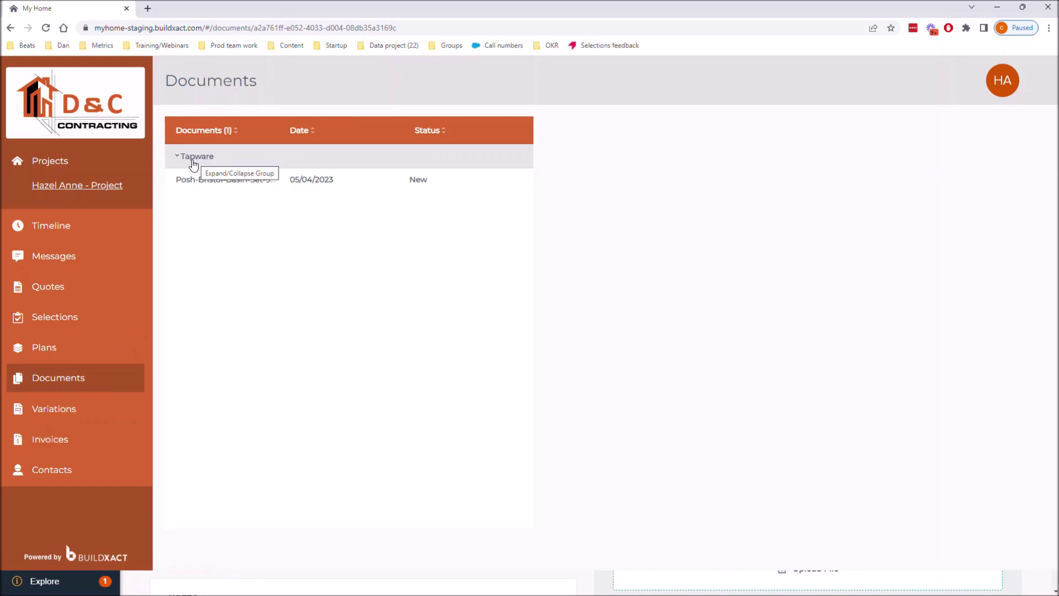
click(103, 408)
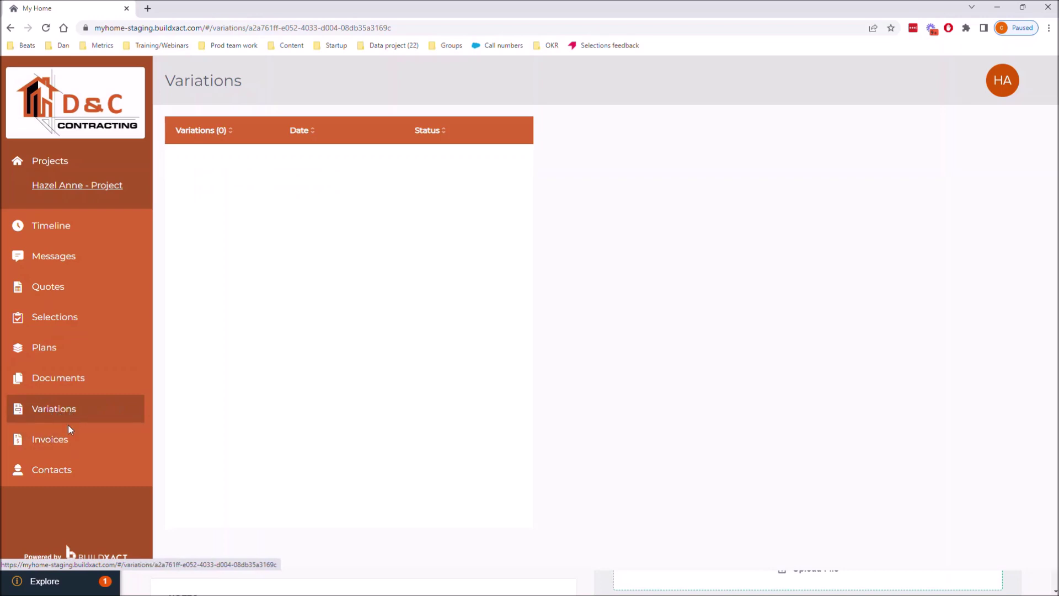
click(55, 445)
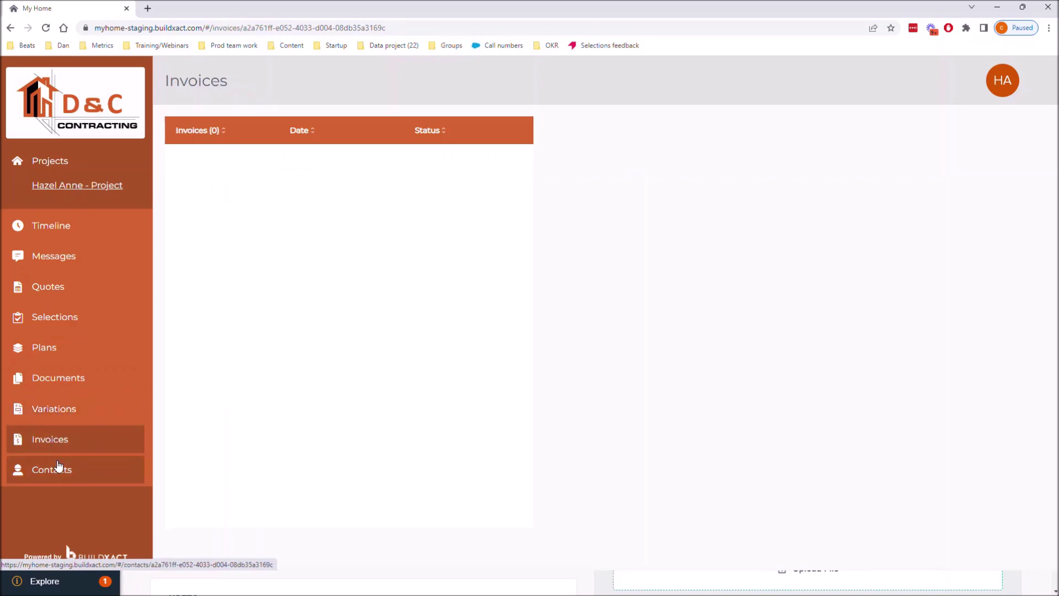
click(59, 468)
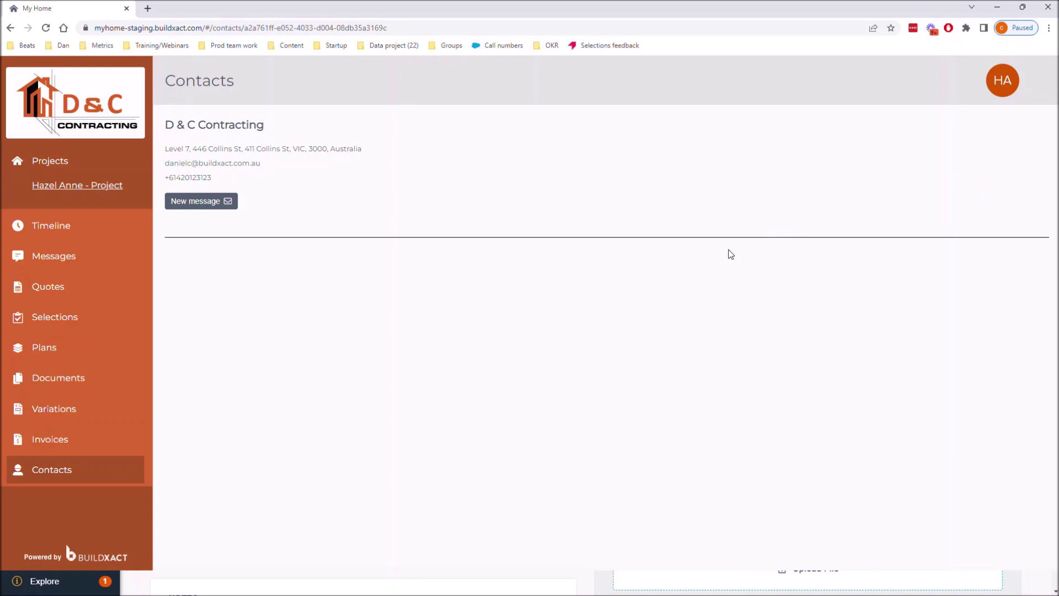
Send the builder a new 'Hi Builder' message asking 'When can we meet on site?'
click(82, 256)
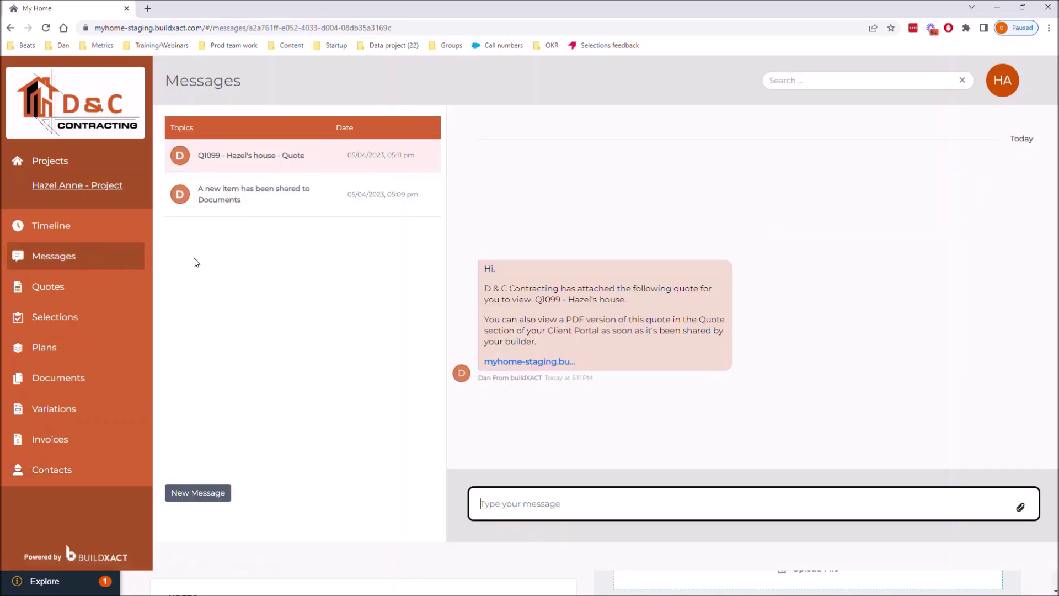
click(206, 499)
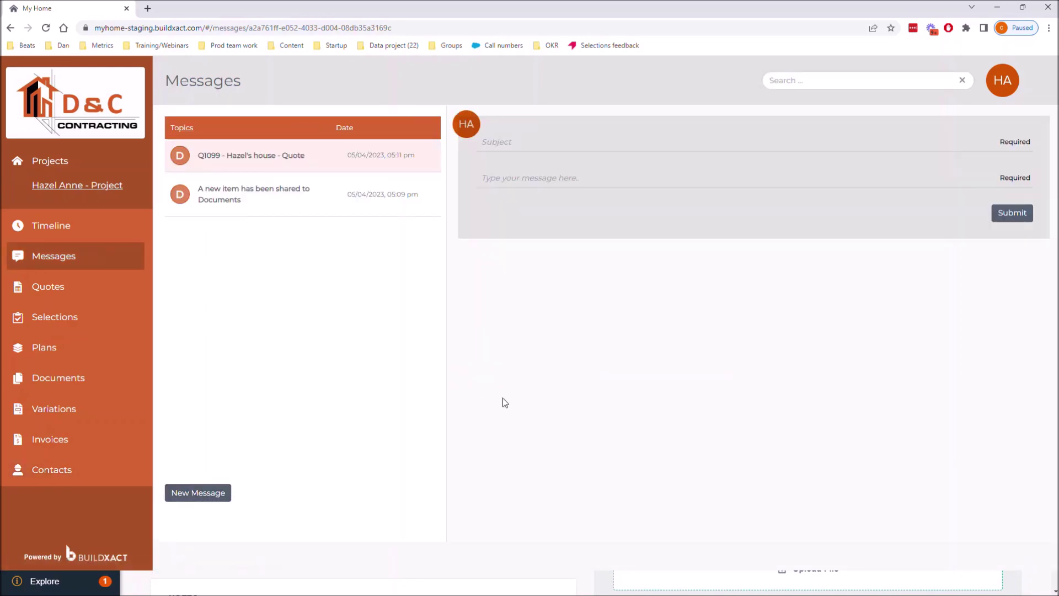
text(Hi)
text( Build)
text(When)
text( can we meet on site?)
click(1023, 214)
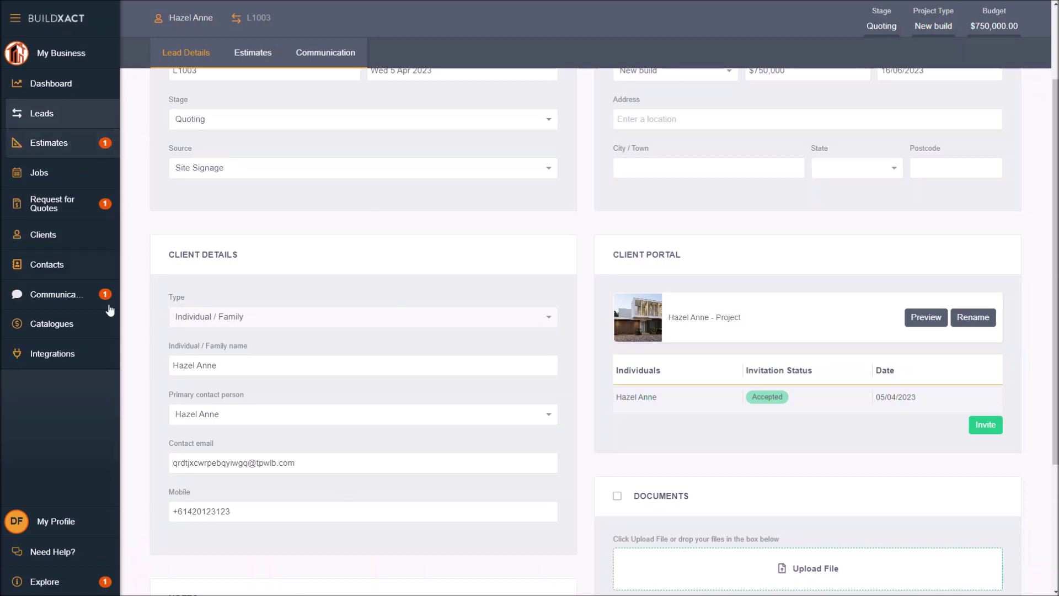
Show the Communications Conversations list with the unread Hi Builder message at the top
click(95, 299)
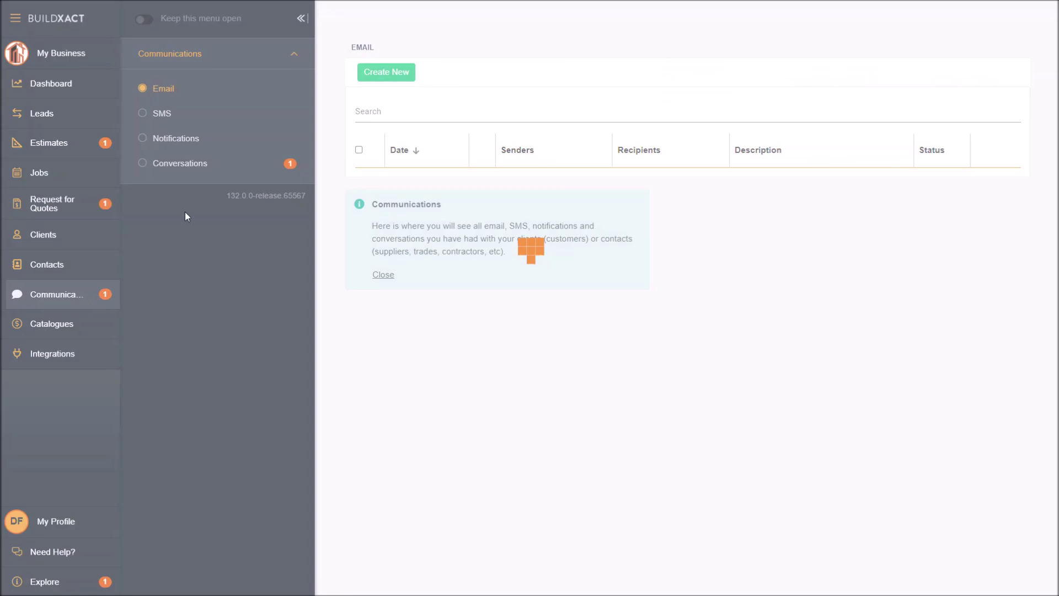
click(186, 164)
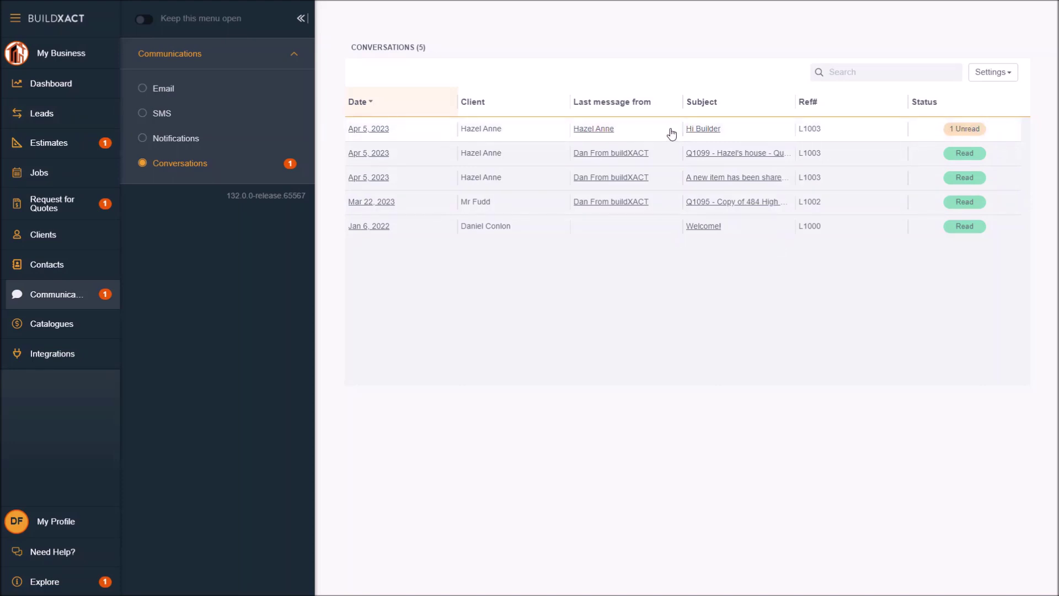
Reply 'Tomorrow?' in the client's Hi Builder conversation and close it
click(605, 128)
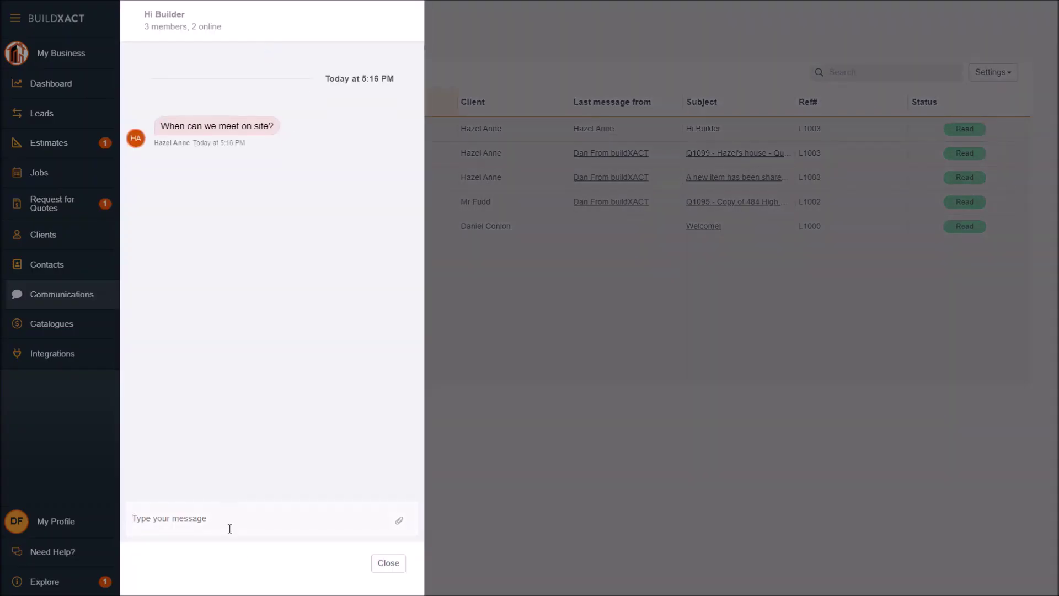
text(Tomorrow?)
key(Return)
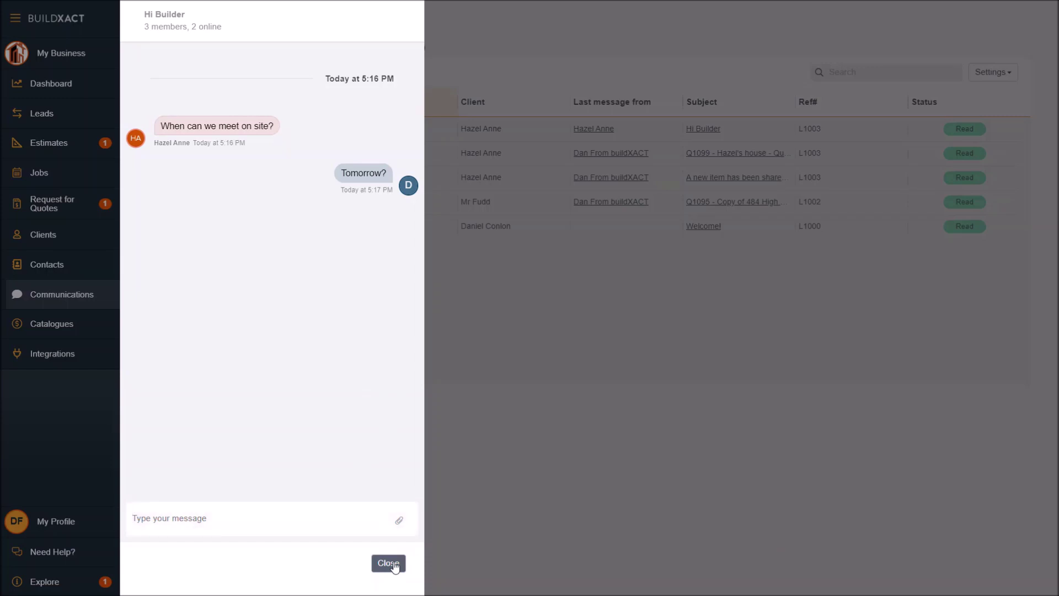
click(388, 564)
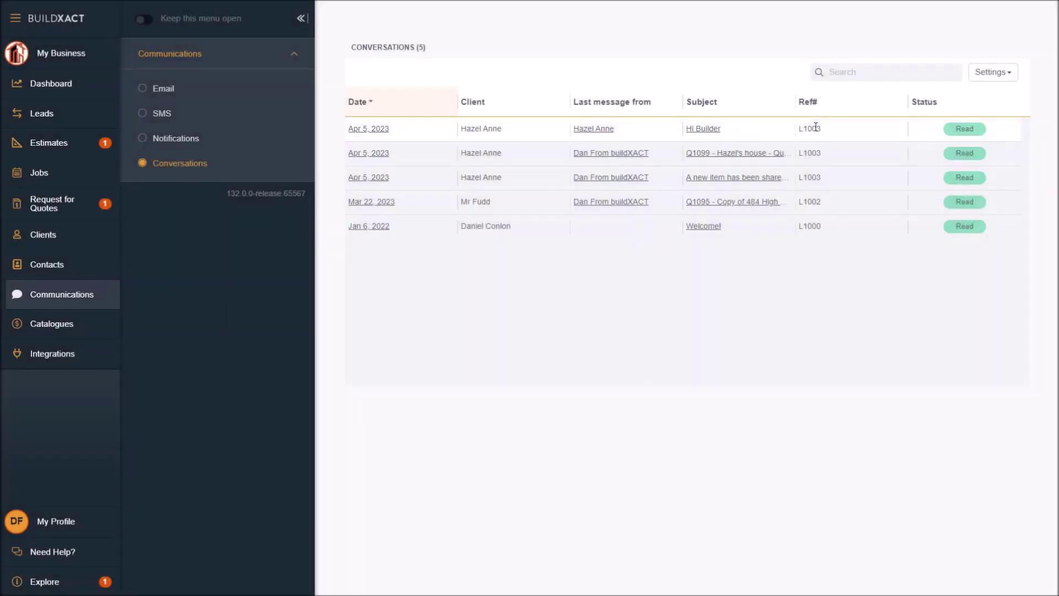
Open lead L1003's Communication tab, then start and discard a new conversation
double_click(814, 129)
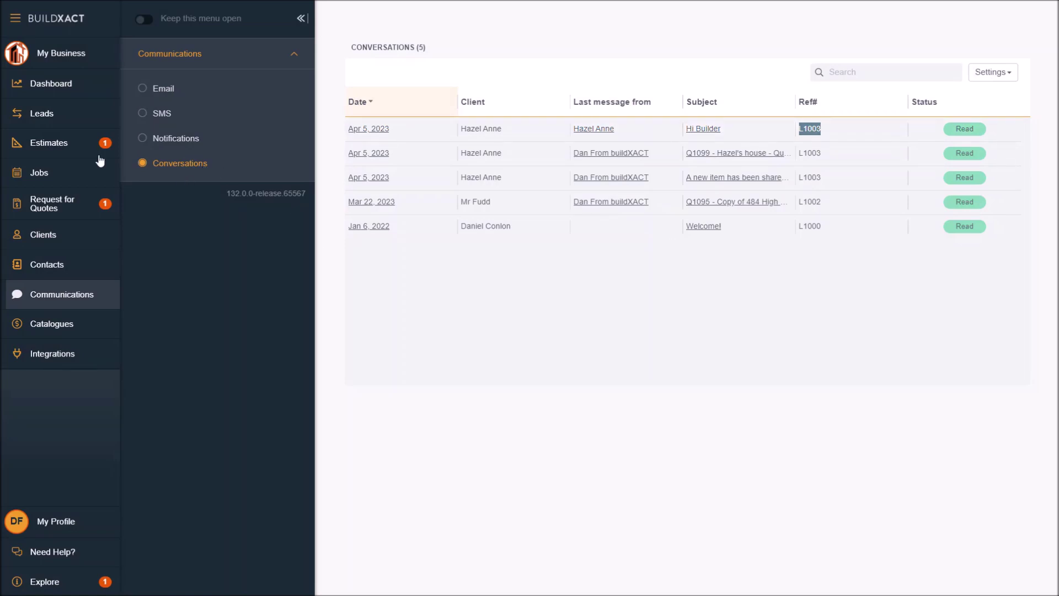
click(44, 115)
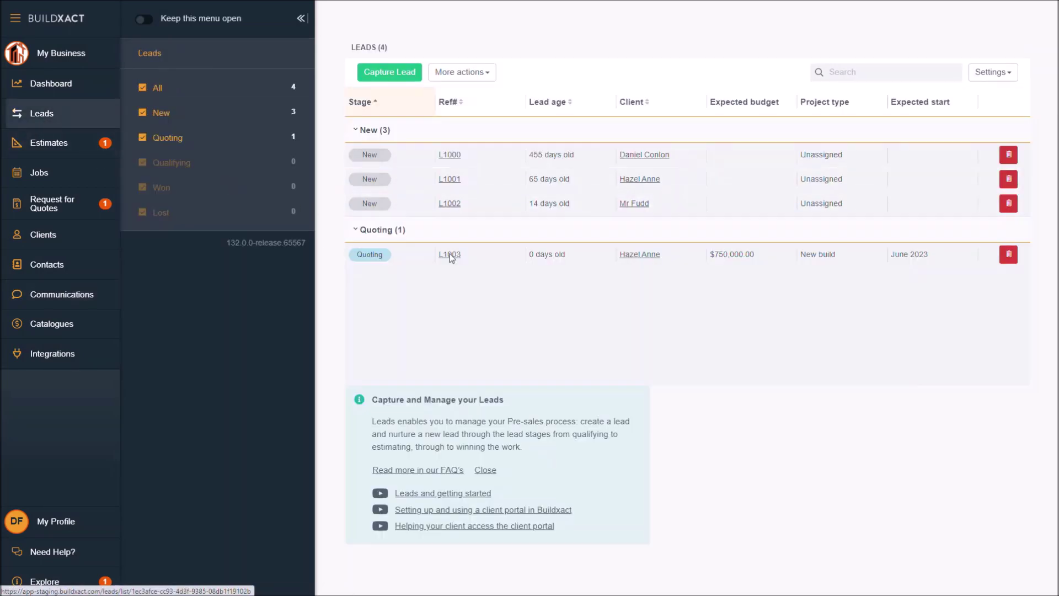
click(449, 255)
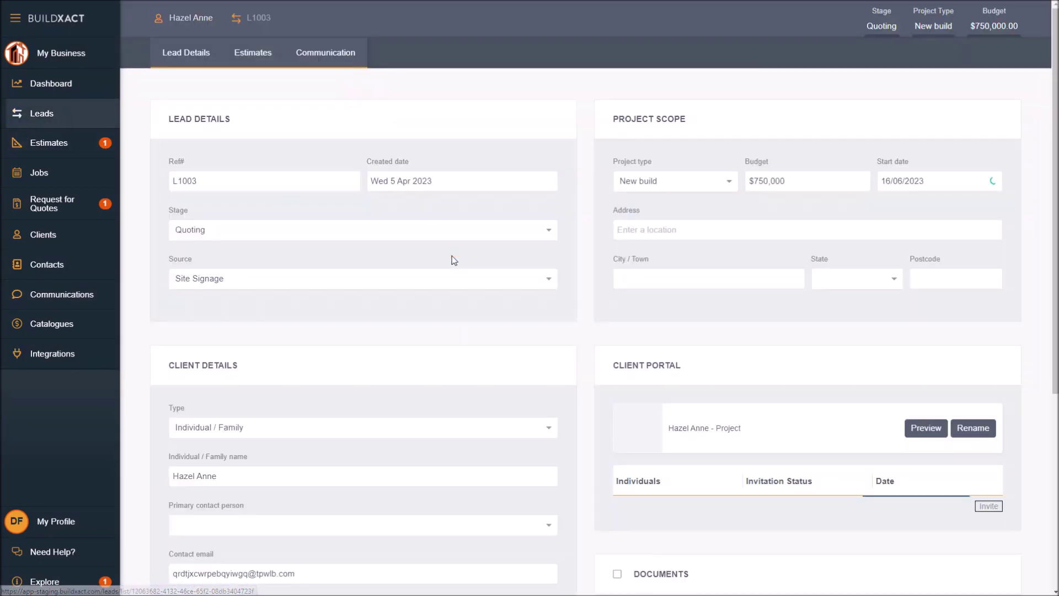
click(325, 54)
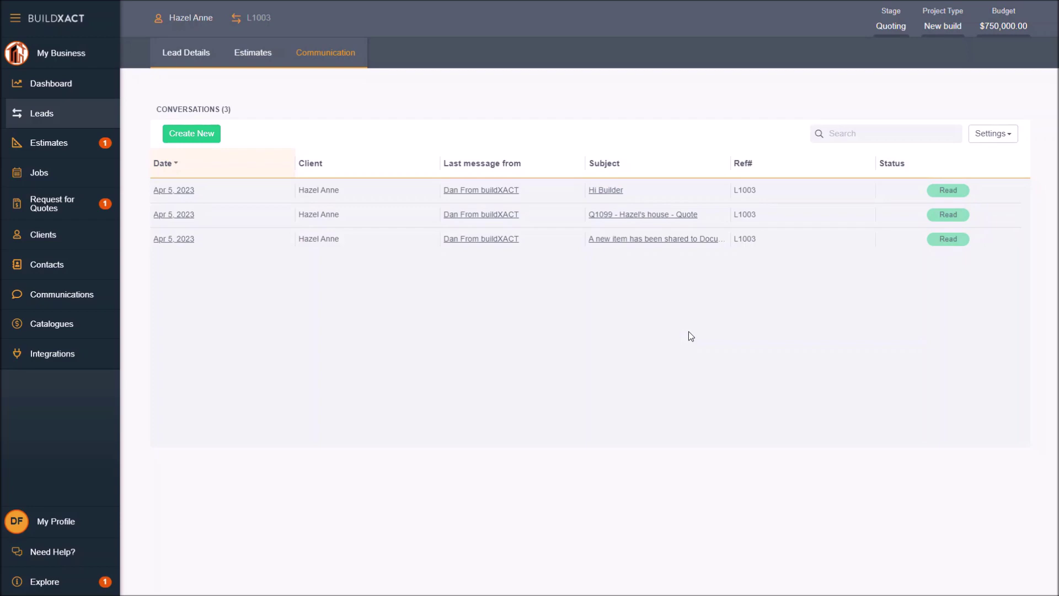
click(205, 136)
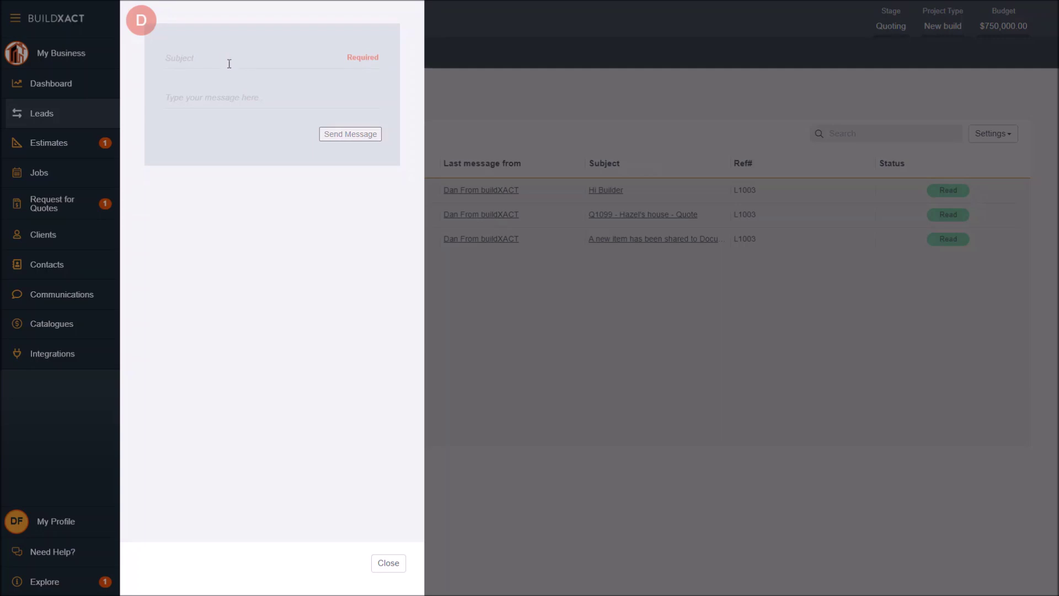
click(386, 563)
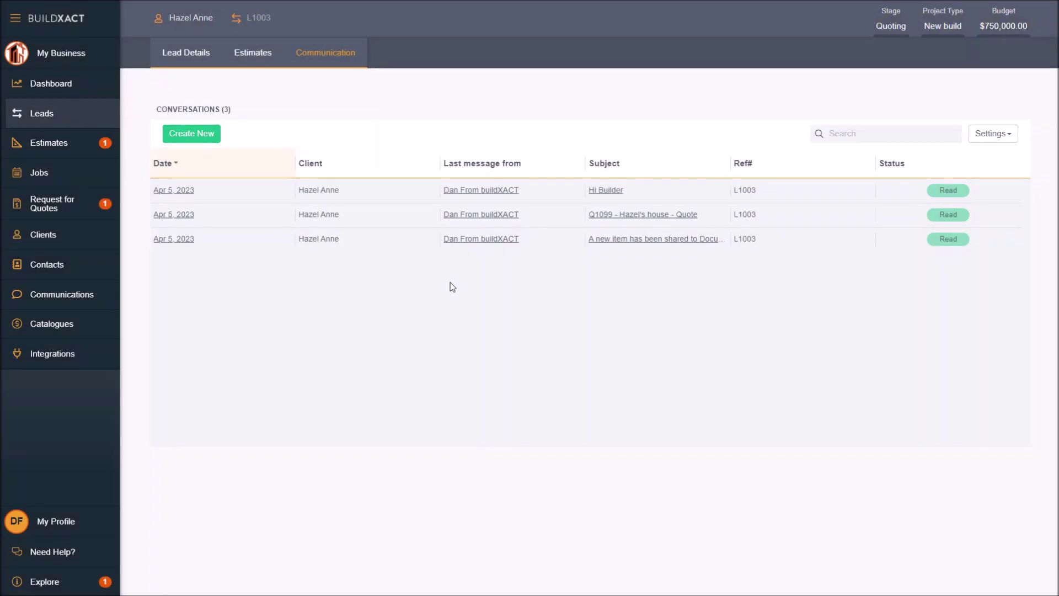